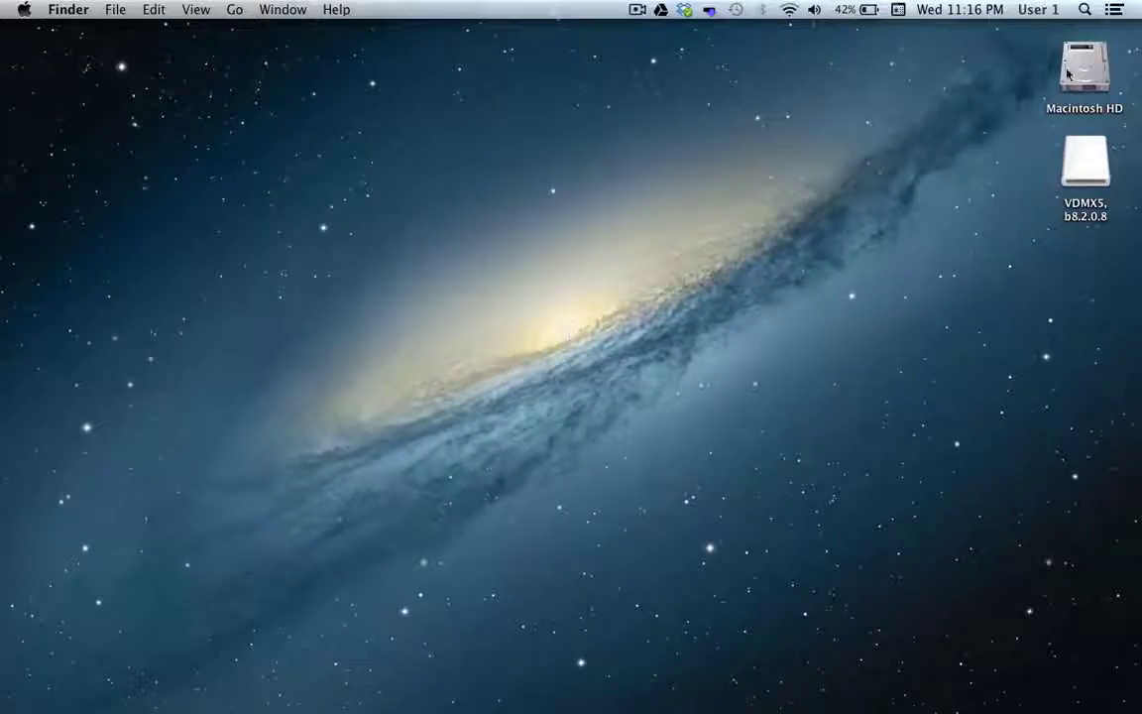
- Search Spotlight for 'vdmx' and launch VDMX5 from the Top Hit
{"action": "left_click", "coordinate": [1082, 12]}
{"action": "type", "text": "v"}
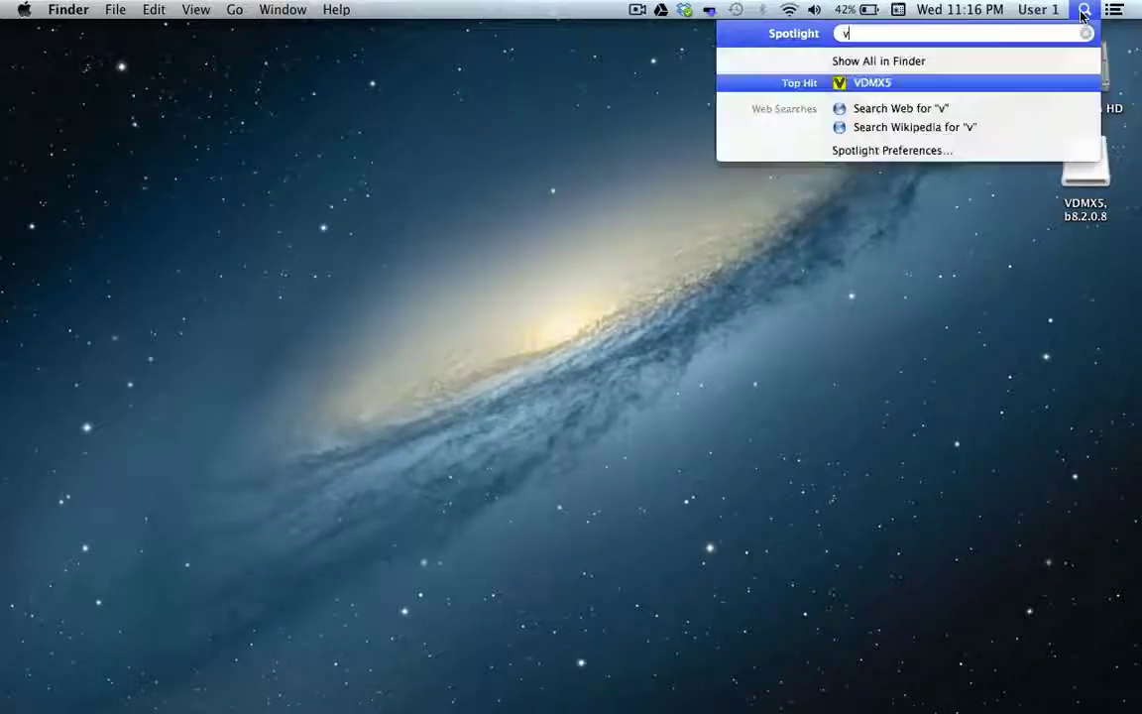
{"action": "type", "text": "dmx"}
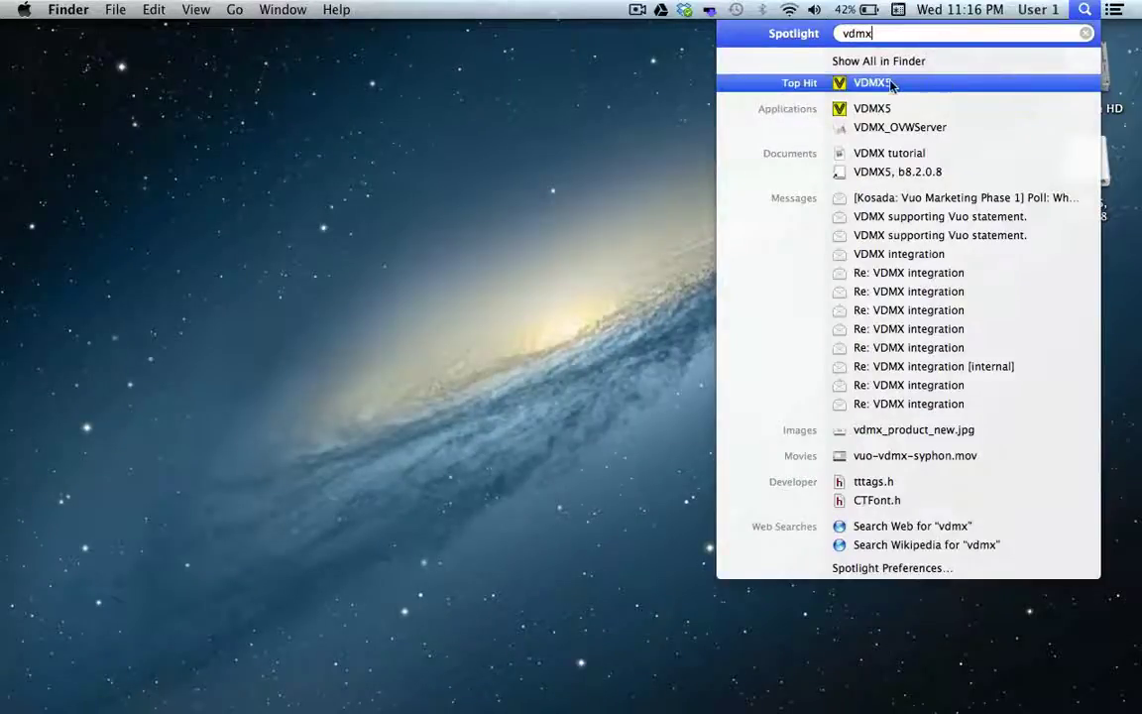
{"action": "left_click", "coordinate": [890, 84]}
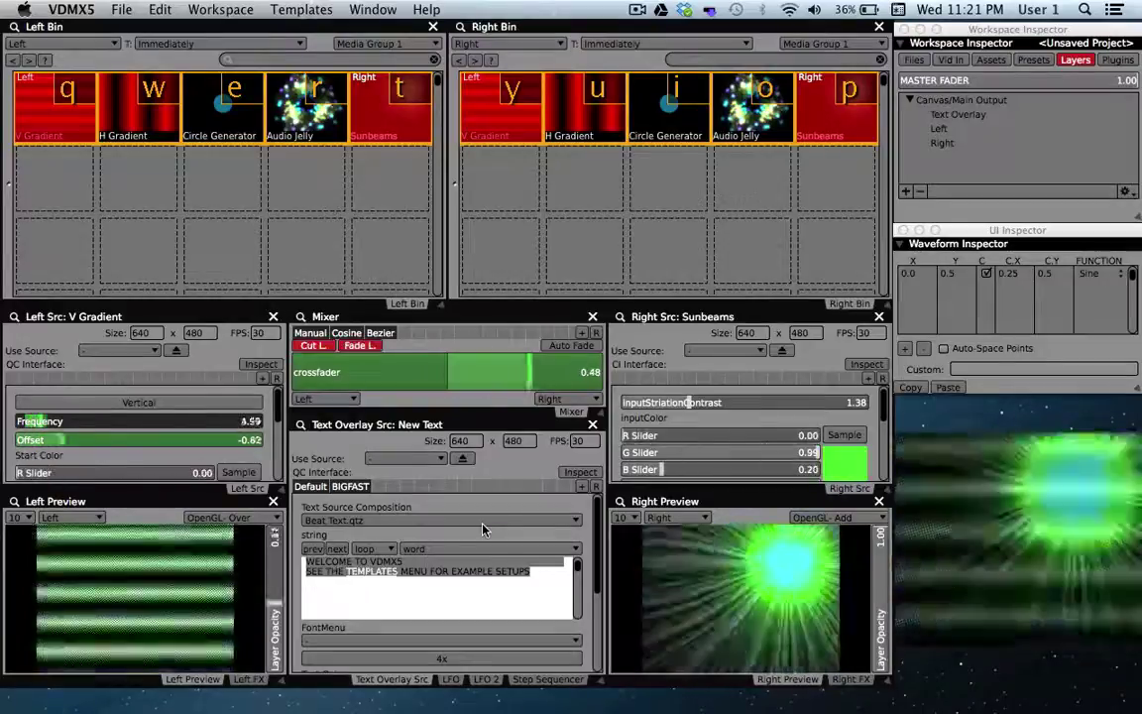
- Load the Simple Mixer workspace template from the Templates menu
{"action": "left_click", "coordinate": [303, 12]}
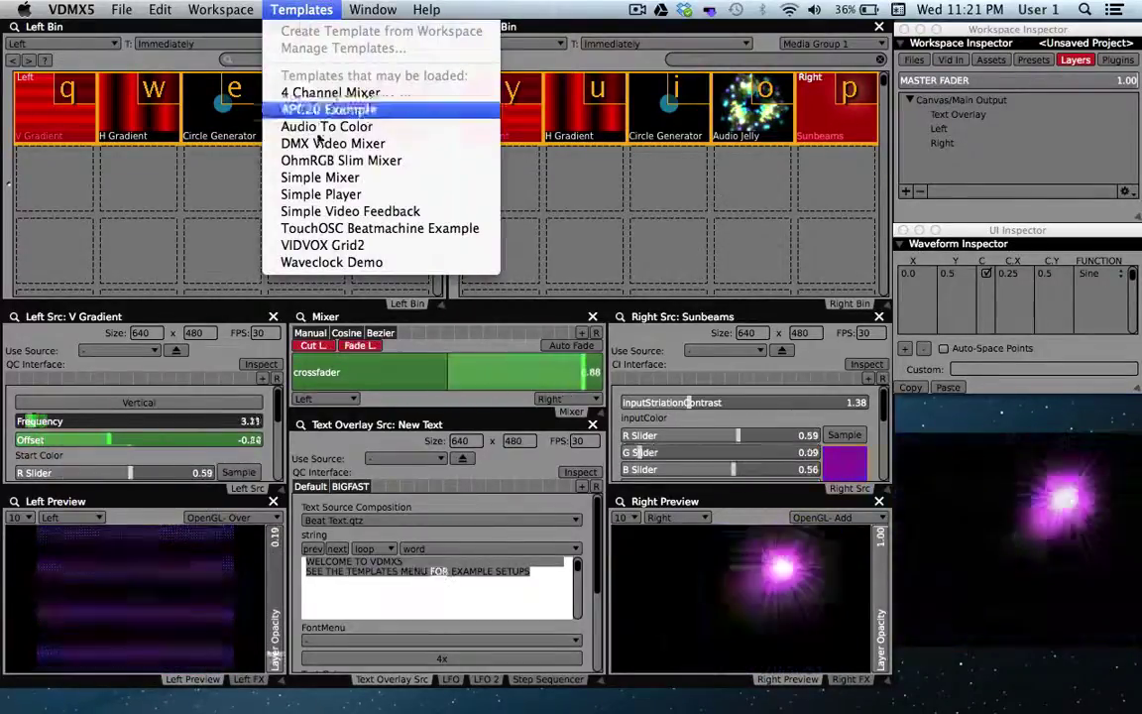
{"action": "left_click", "coordinate": [319, 180]}
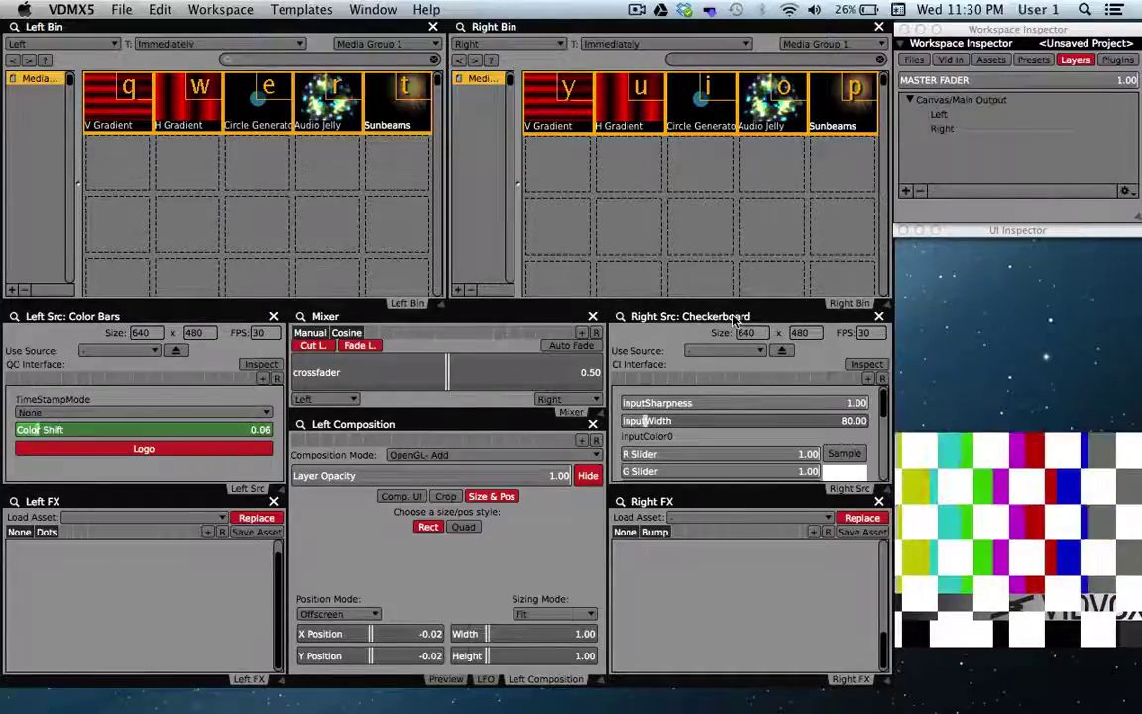
{"action": "left_click", "coordinate": [447, 375]}
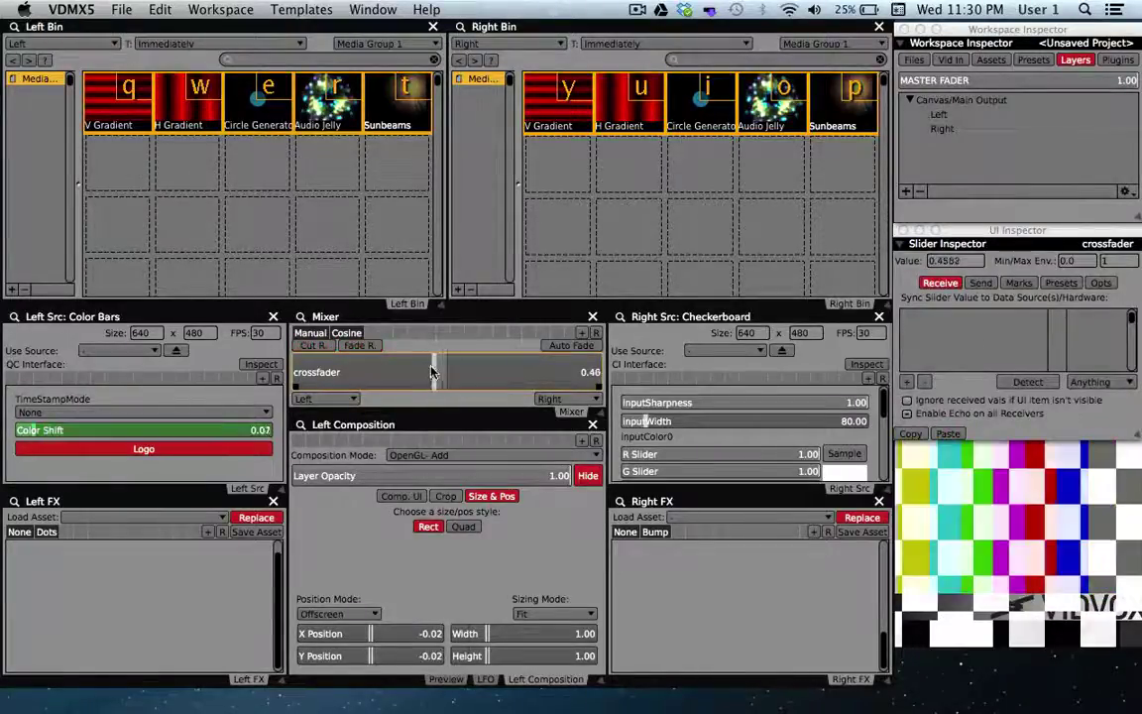
{"action": "mouse_move", "coordinate": [447, 375]}
{"action": "left_mouse_down"}
{"action": "mouse_move", "coordinate": [294, 372]}
{"action": "mouse_move", "coordinate": [607, 370]}
{"action": "left_mouse_up"}
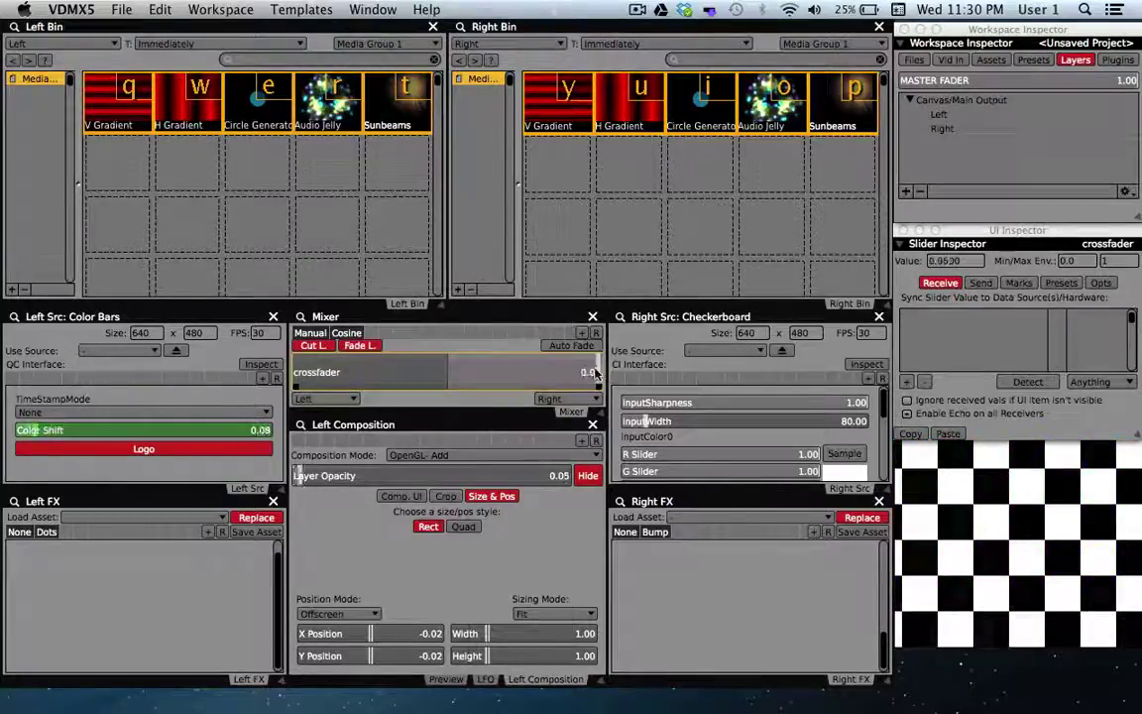
{"action": "left_click_drag", "start_coordinate": [607, 372], "coordinate": [447, 372]}
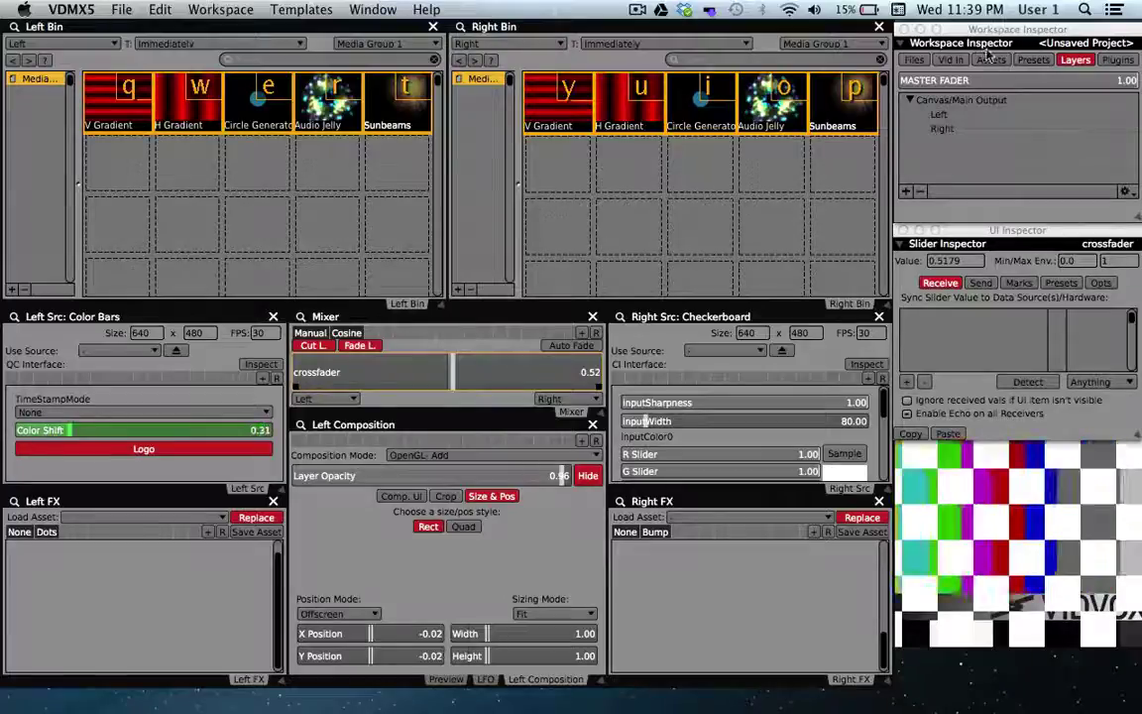
- Add a Syphon Output plugin in the Workspace Inspector and enable its Left layer
{"action": "left_click", "coordinate": [1116, 60]}
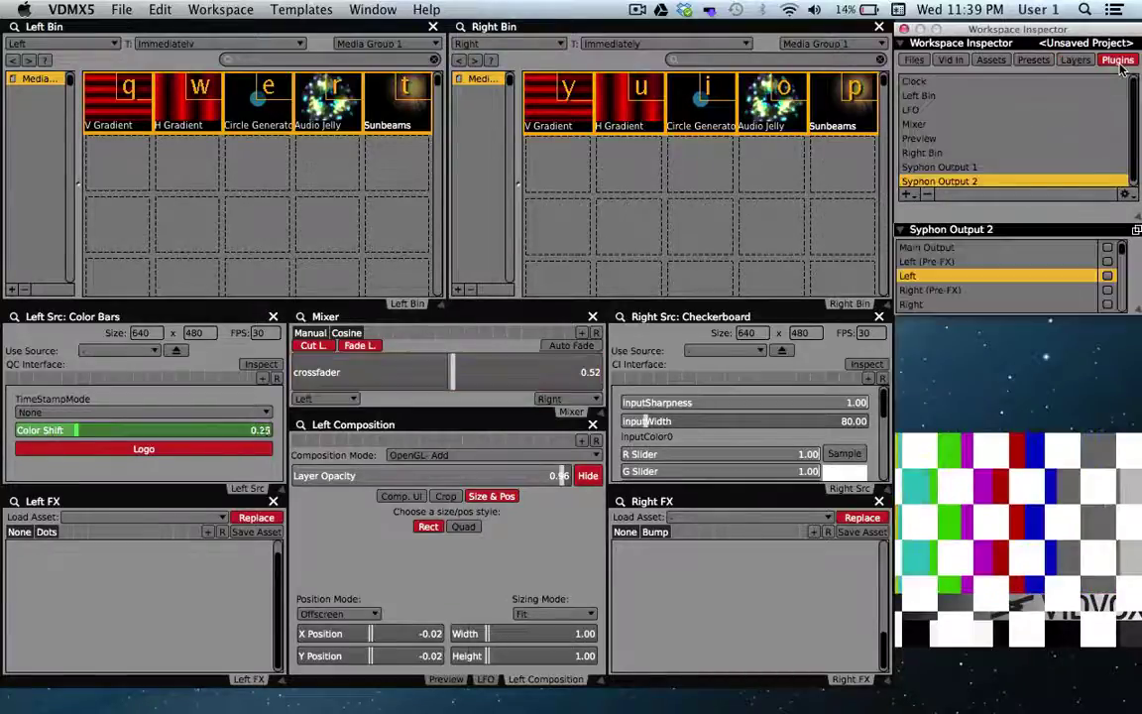
{"action": "left_click", "coordinate": [908, 196]}
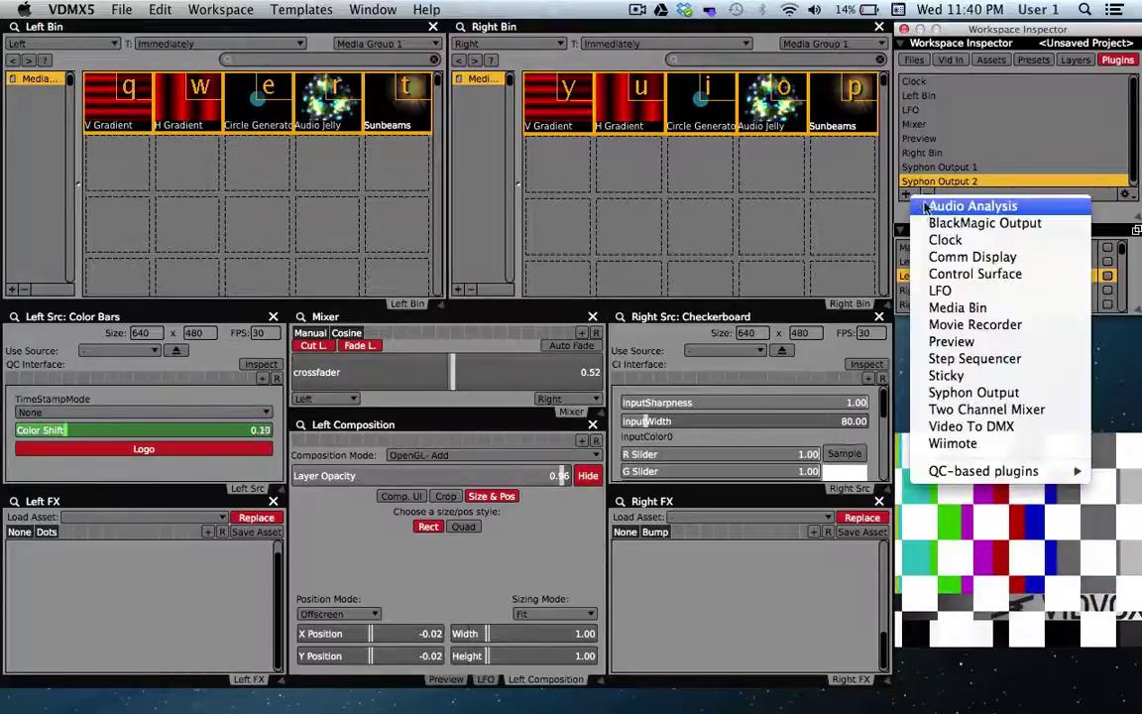
{"action": "left_click", "coordinate": [961, 396]}
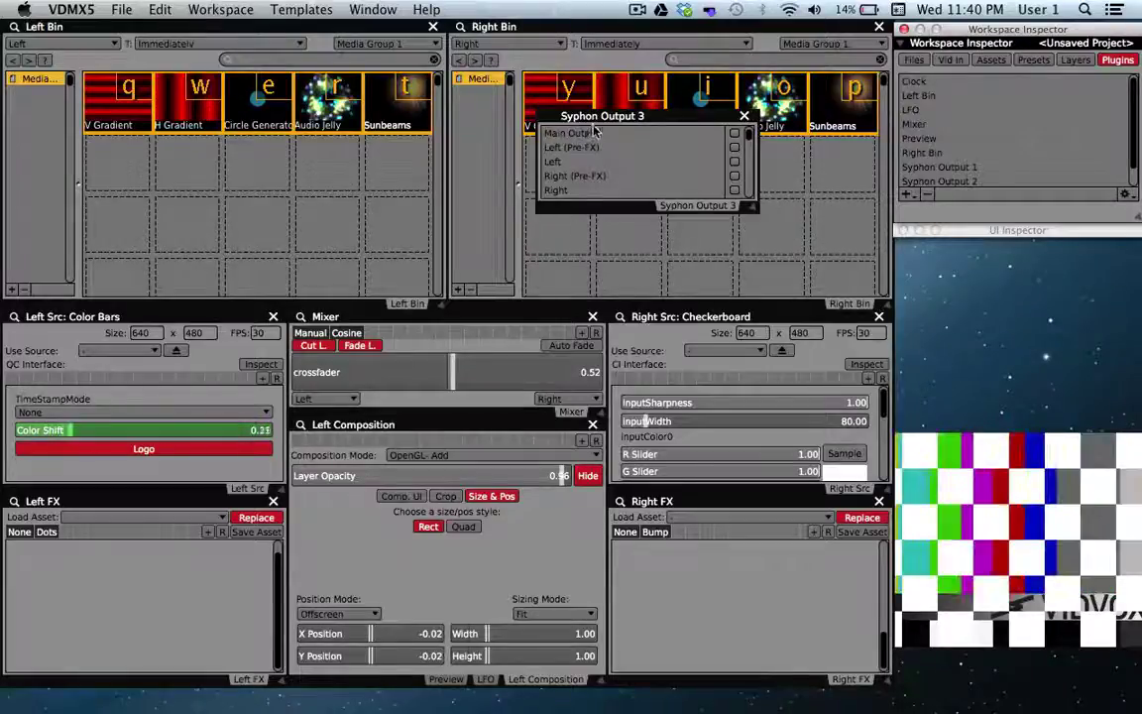
{"action": "left_click_drag", "start_coordinate": [615, 122], "coordinate": [635, 150]}
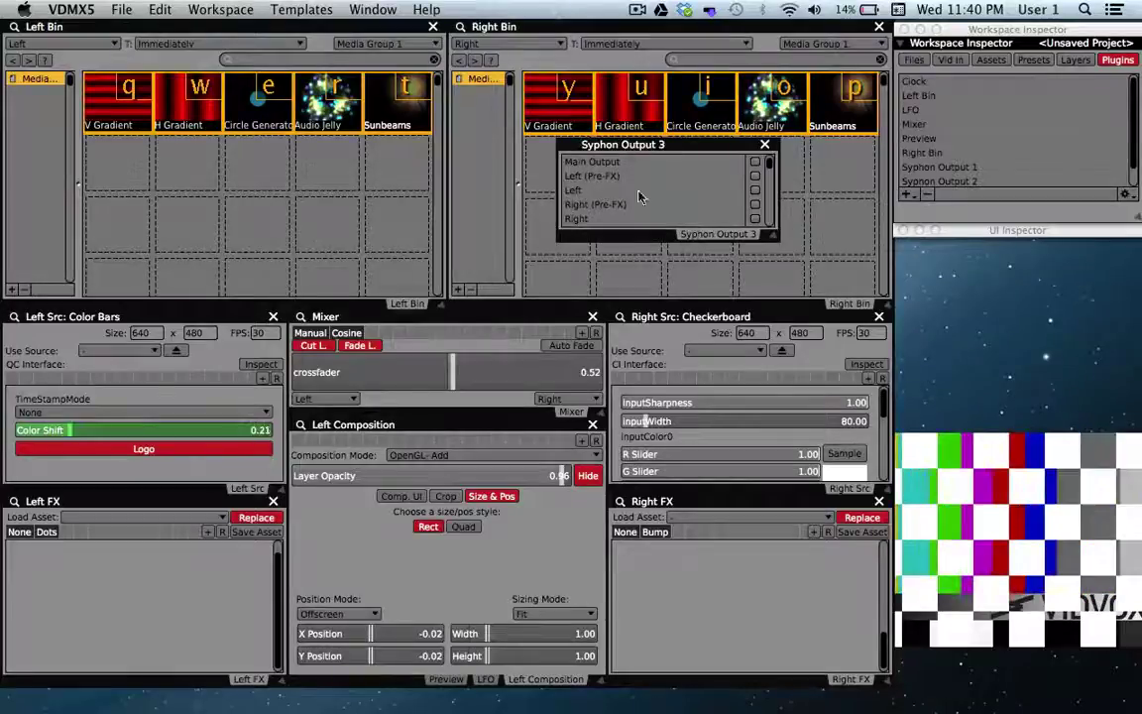
{"action": "left_click", "coordinate": [737, 194]}
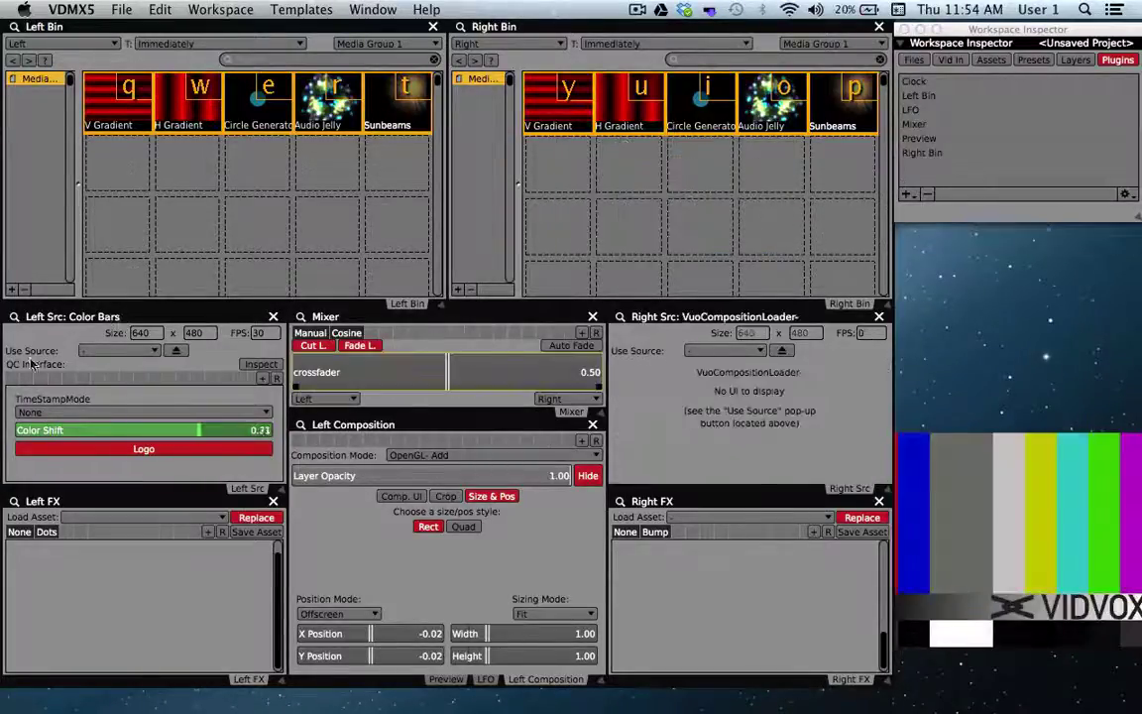
- In a new Vuo composition, place a Receive Image via Syphon node from the 'syphon' search
{"action": "left_click", "coordinate": [22, 509]}
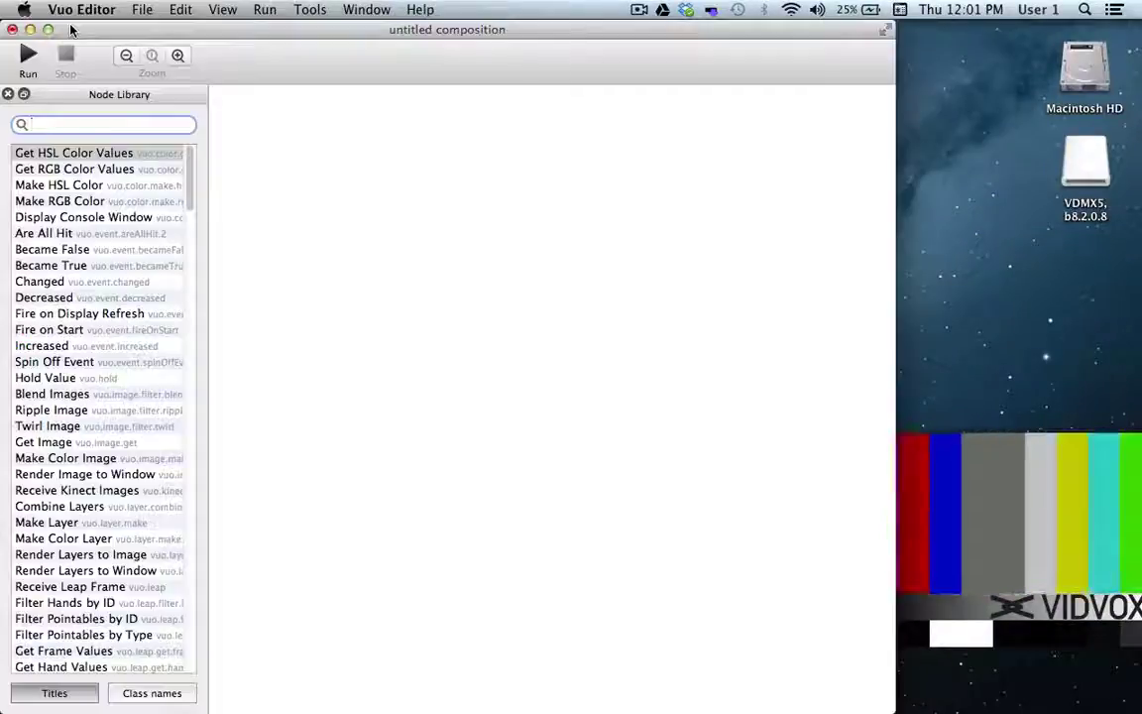
{"action": "type", "text": "sy"}
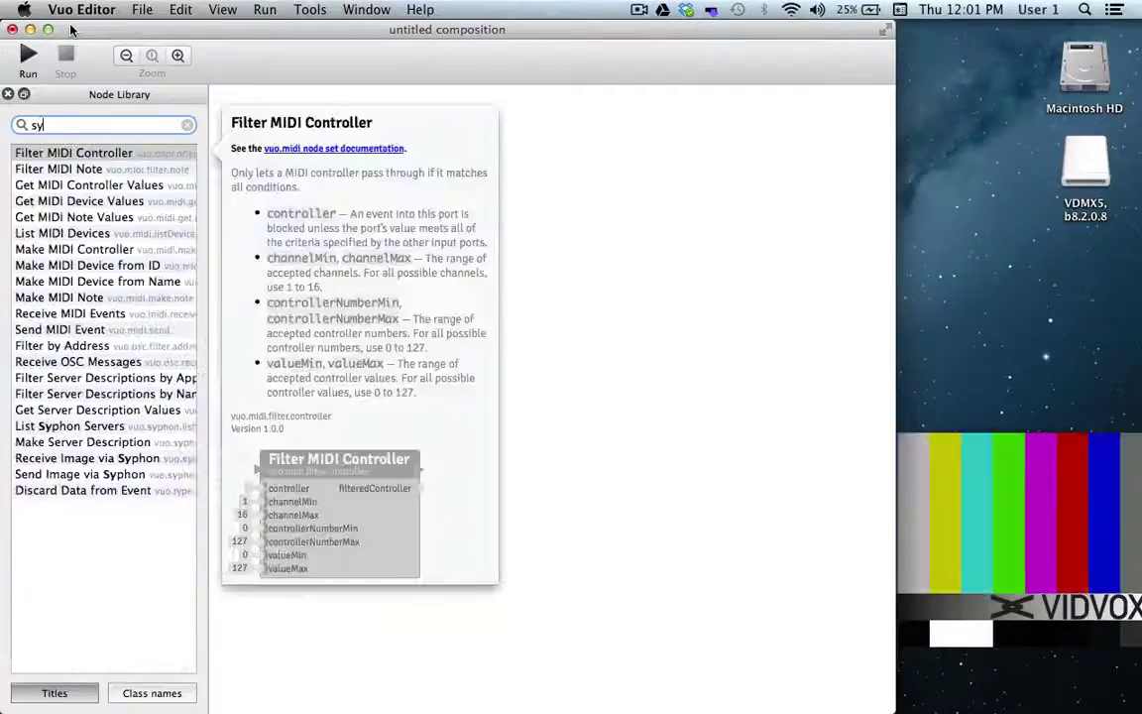
{"action": "type", "text": "phon"}
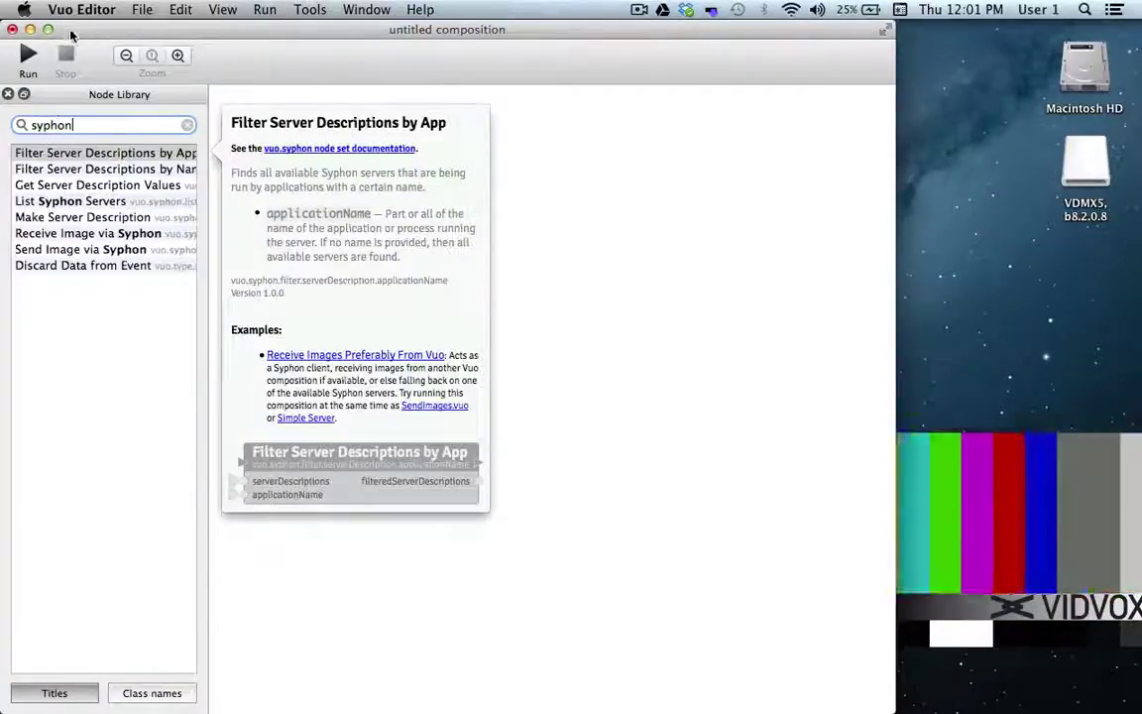
{"action": "mouse_move", "coordinate": [61, 236]}
{"action": "left_mouse_down"}
{"action": "mouse_move", "coordinate": [279, 199]}
{"action": "mouse_move", "coordinate": [282, 170]}
{"action": "left_mouse_up"}
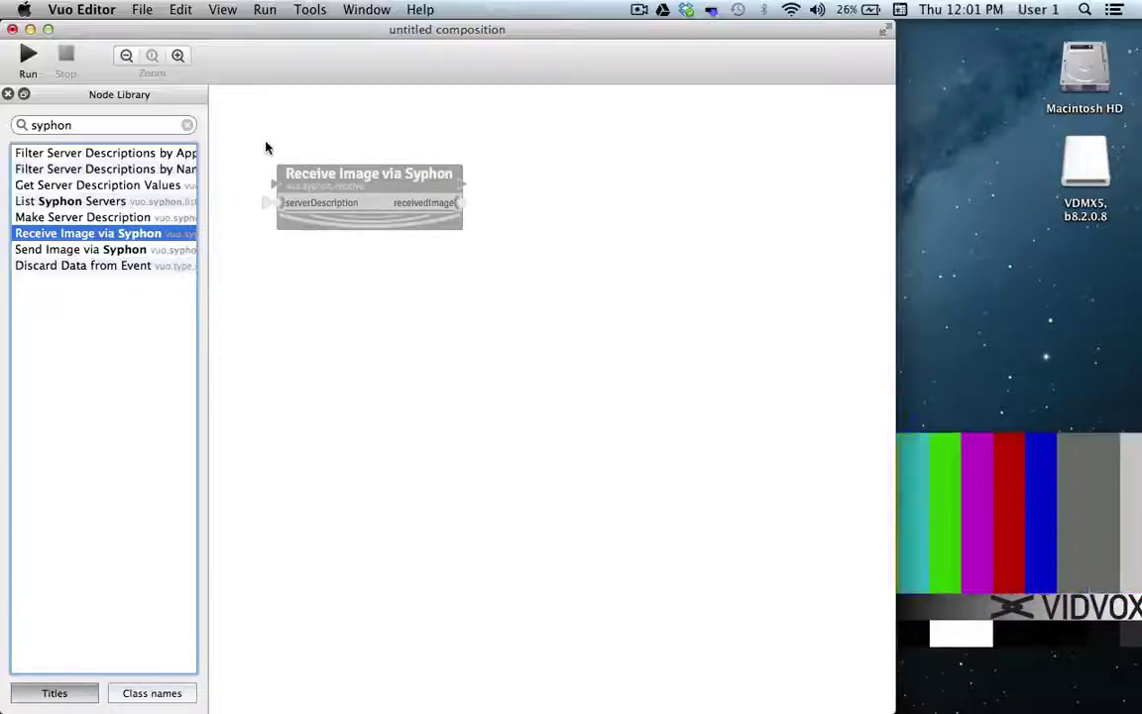
{"action": "left_click", "coordinate": [188, 125]}
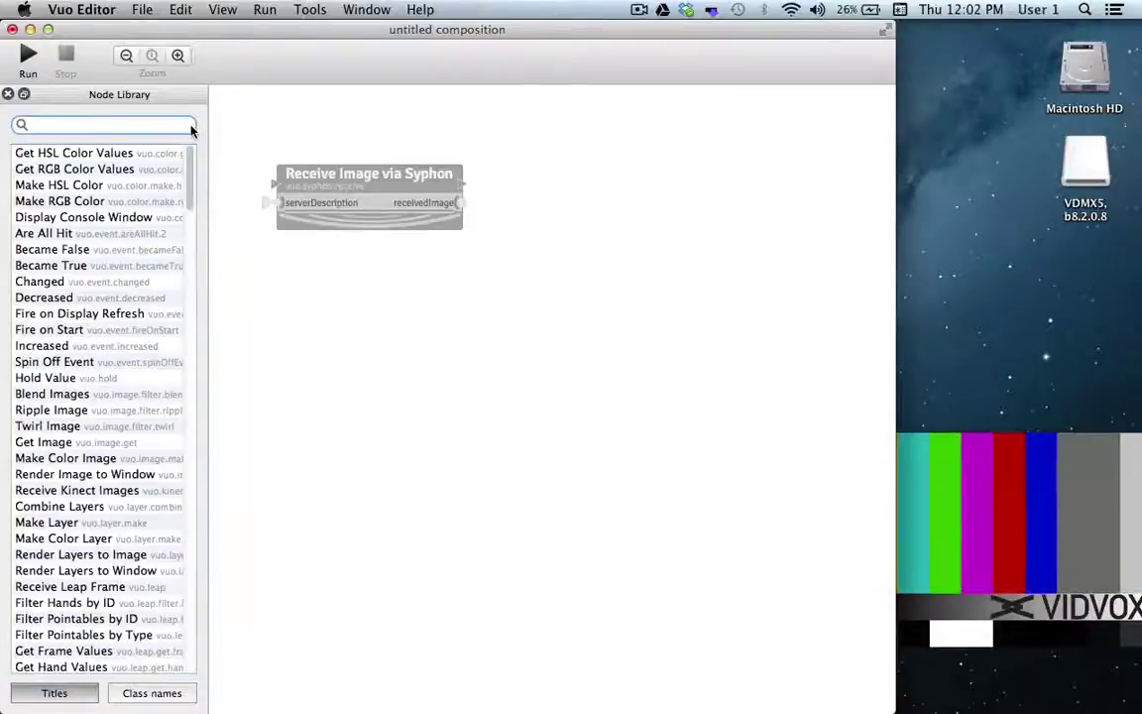
- Add a Ripple Image node and cable receivedImage into its image input
{"action": "type", "text": "ripple"}
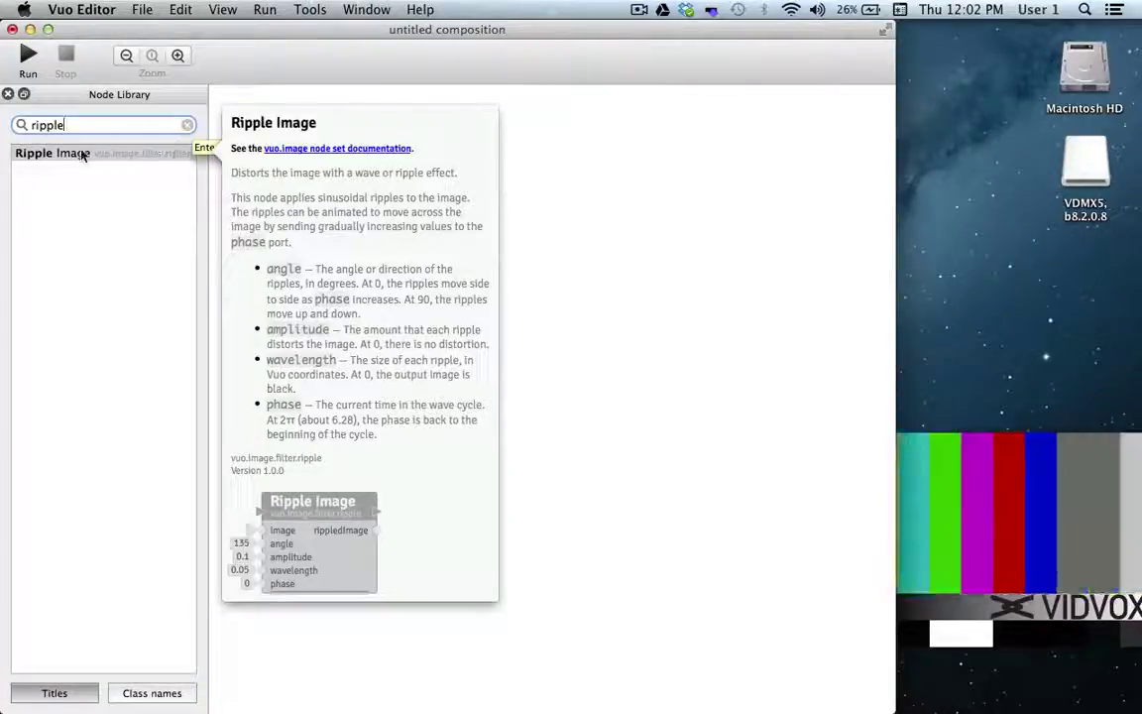
{"action": "left_click", "coordinate": [84, 153]}
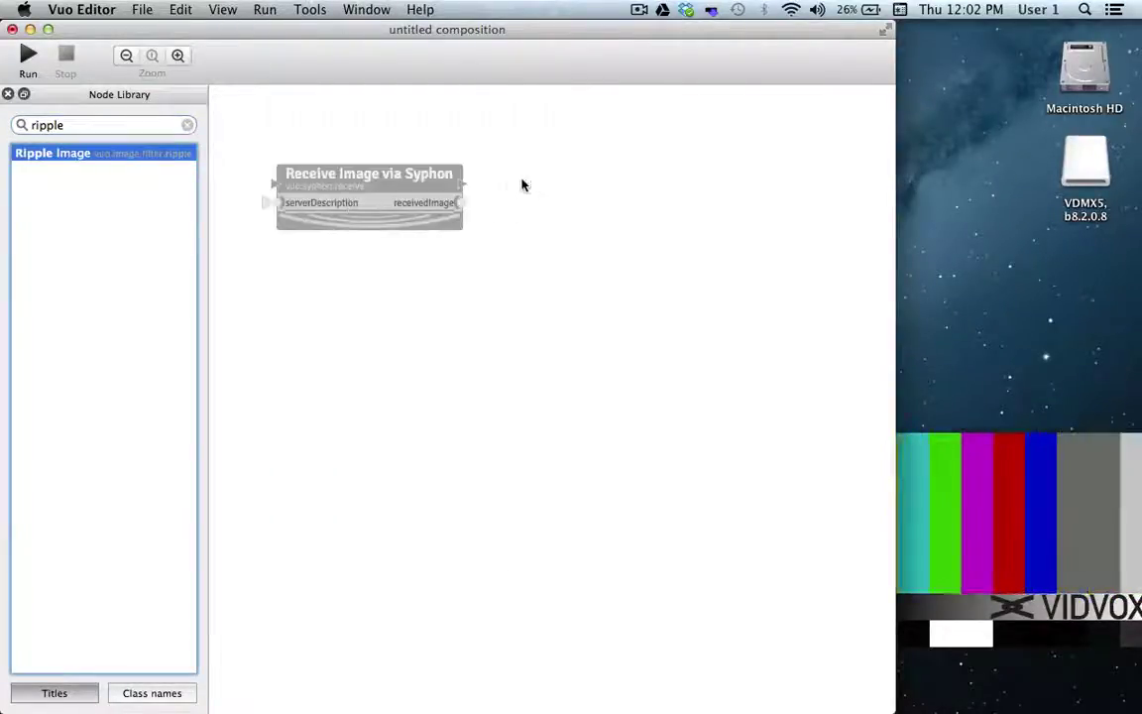
{"action": "left_click_drag", "start_coordinate": [524, 185], "coordinate": [507, 170]}
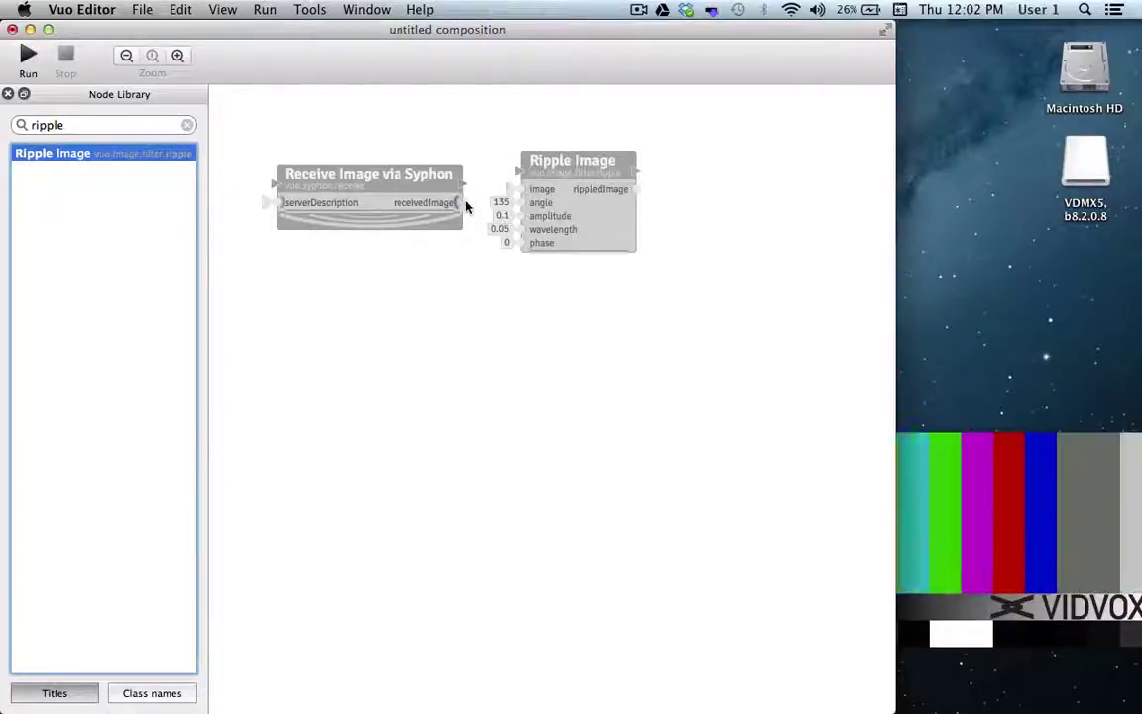
{"action": "mouse_move", "coordinate": [466, 206]}
{"action": "left_mouse_down"}
{"action": "mouse_move", "coordinate": [482, 171]}
{"action": "mouse_move", "coordinate": [525, 196]}
{"action": "mouse_move", "coordinate": [571, 179]}
{"action": "left_mouse_up"}
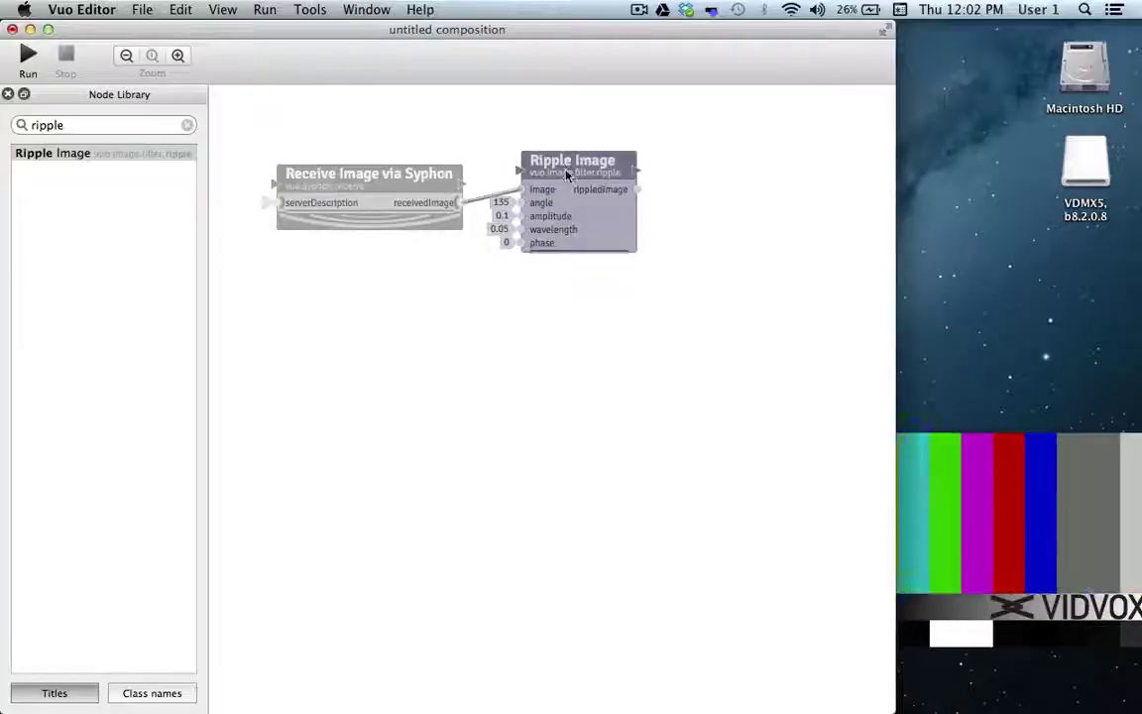
{"action": "left_click", "coordinate": [569, 154]}
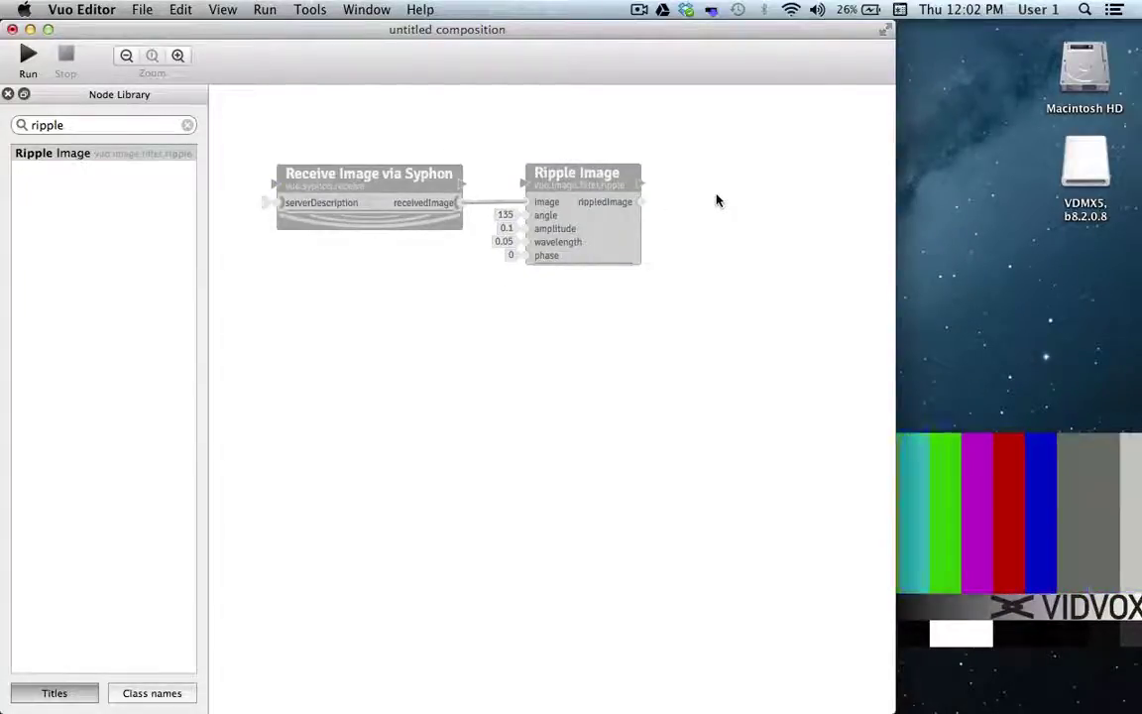
- Add a Send Image via Syphon node and connect rippledImage to its sendImage input
{"action": "left_click", "coordinate": [189, 126]}
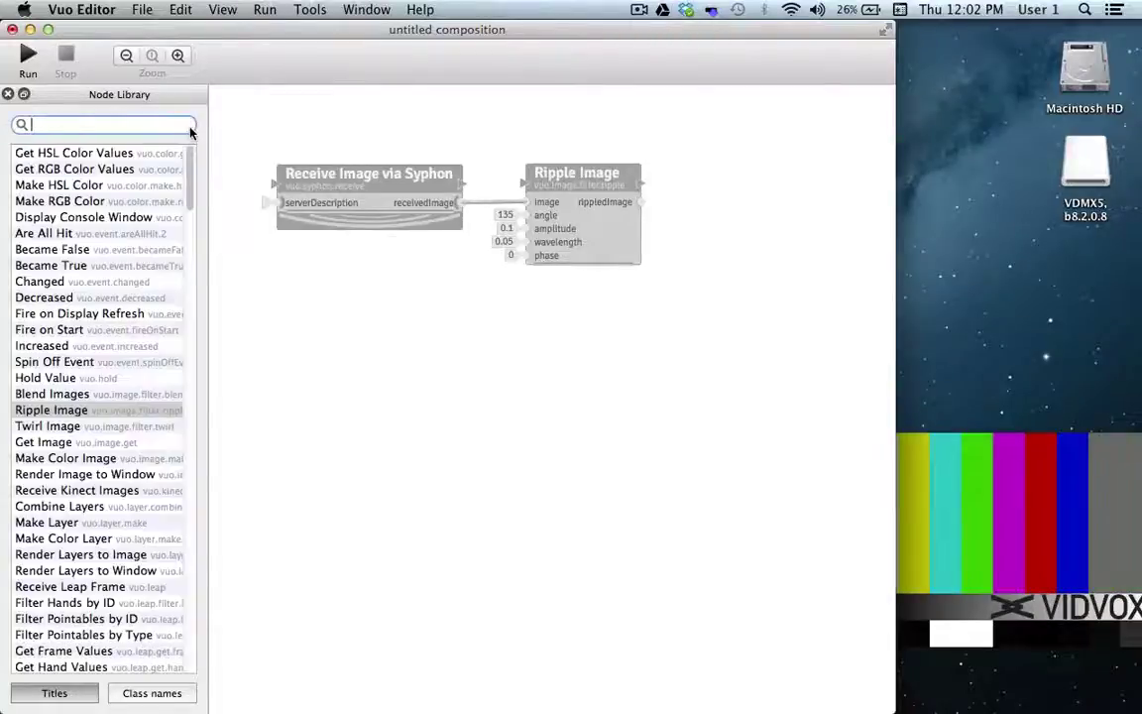
{"action": "type", "text": "syphon"}
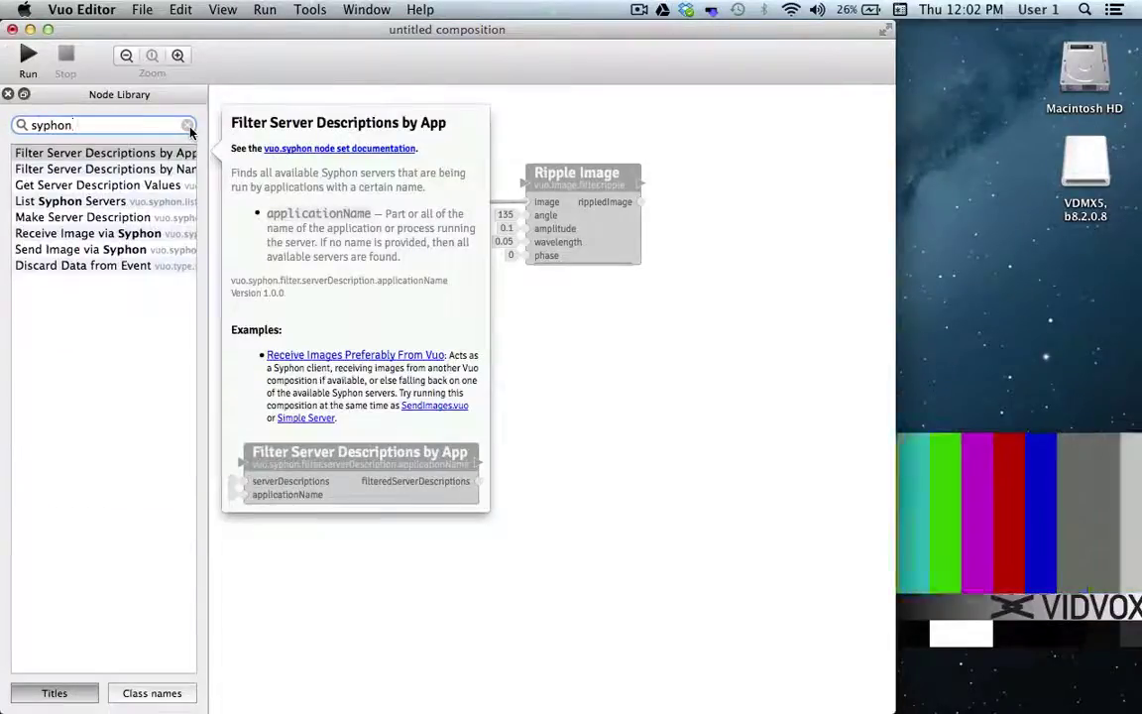
{"action": "left_click", "coordinate": [88, 249]}
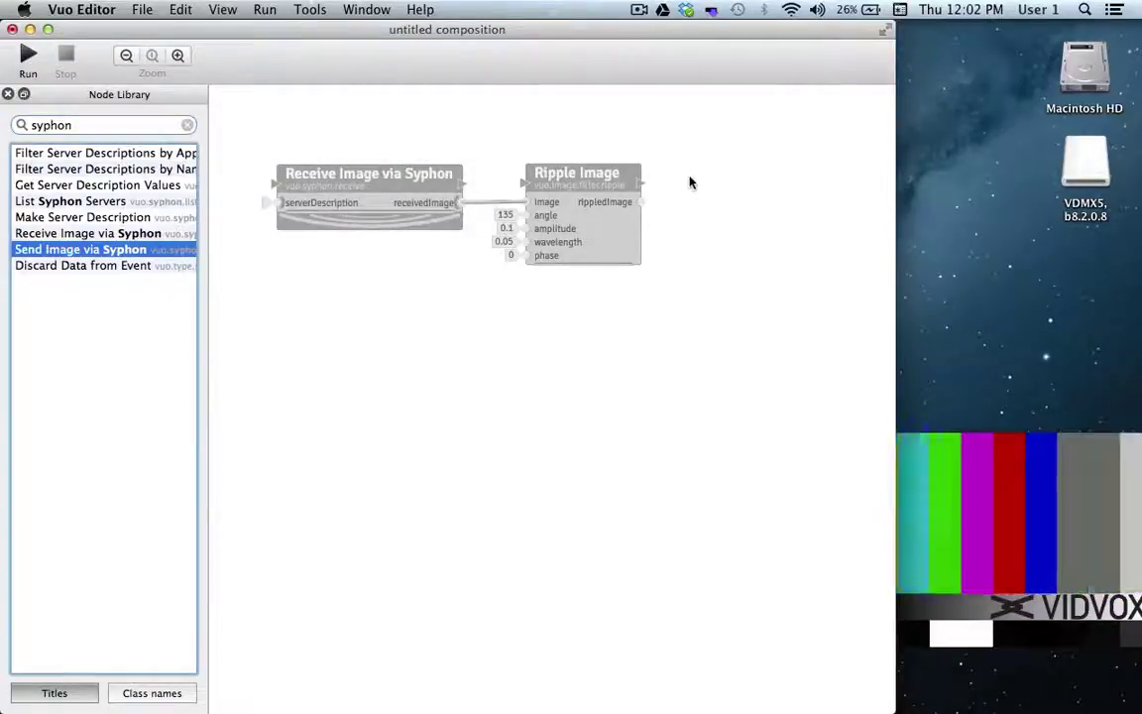
{"action": "left_click_drag", "start_coordinate": [688, 185], "coordinate": [684, 176]}
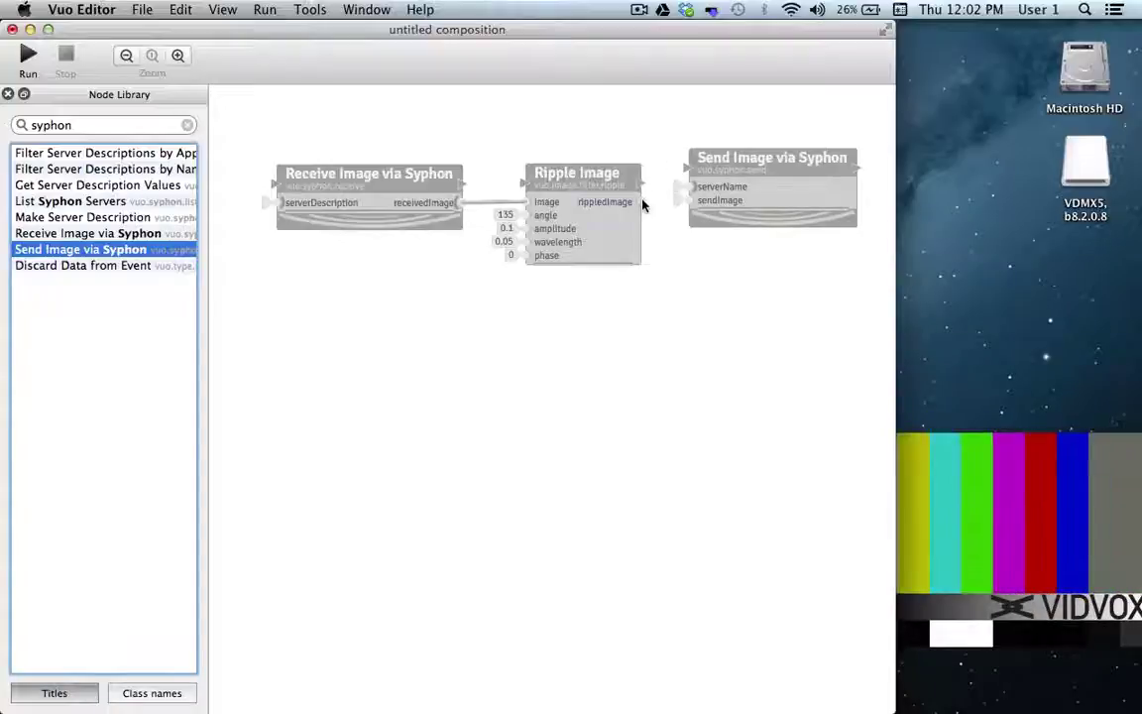
{"action": "left_click_drag", "start_coordinate": [643, 205], "coordinate": [692, 207]}
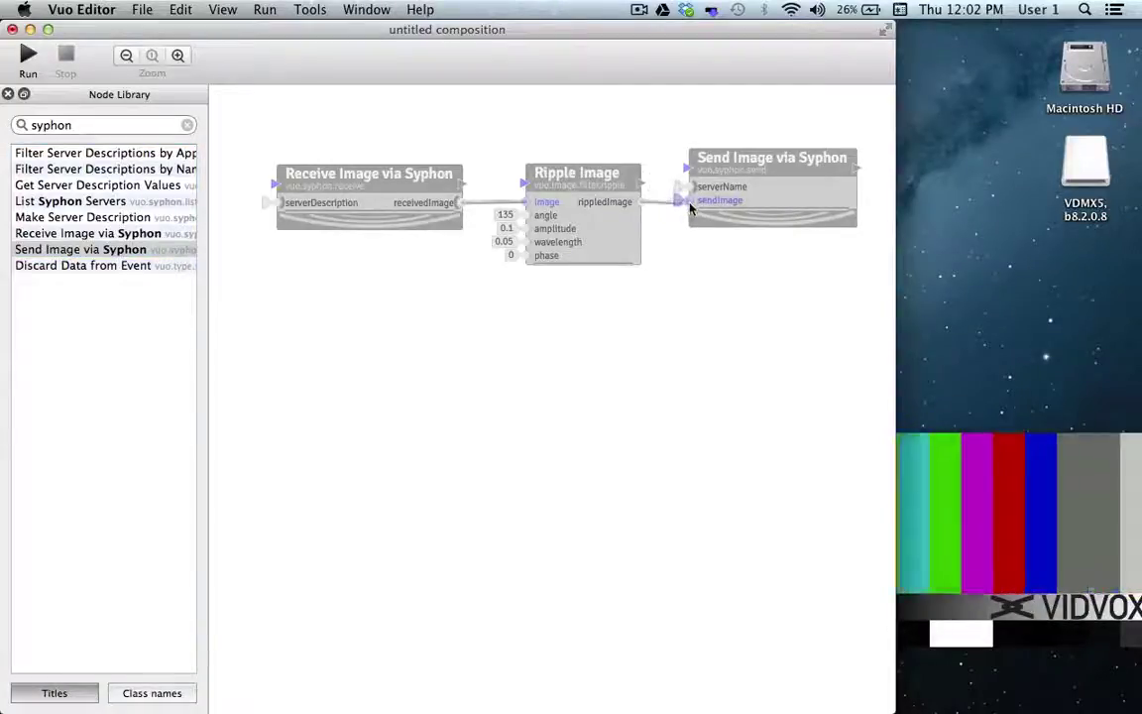
{"action": "left_click_drag", "start_coordinate": [692, 205], "coordinate": [691, 205]}
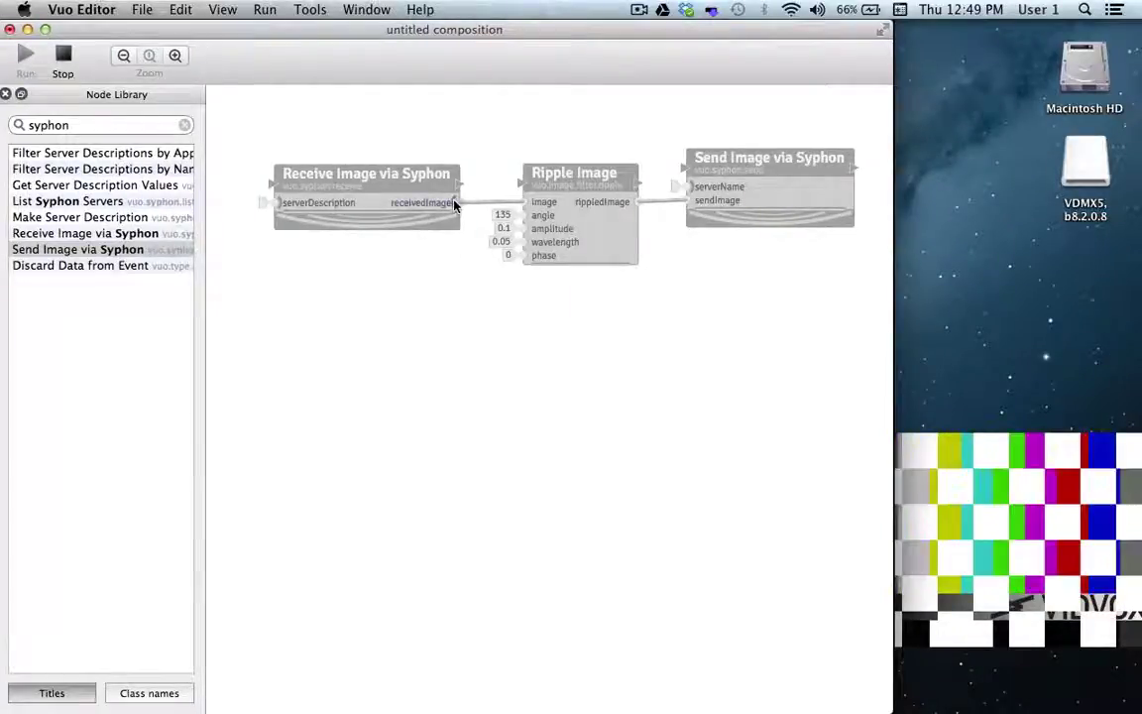
{"action": "mouse_move", "coordinate": [454, 203]}
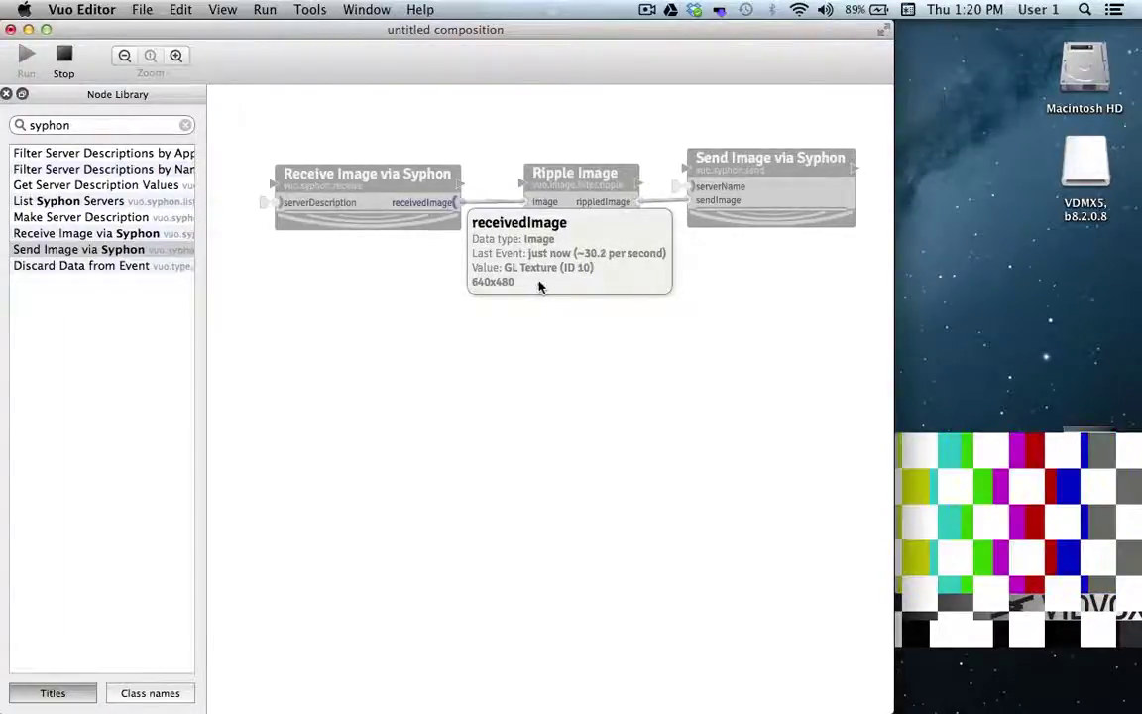
- Move the running Vuo composition window aside to reveal VDMX5
{"action": "mouse_move", "coordinate": [807, 41]}
{"action": "left_mouse_down"}
{"action": "mouse_move", "coordinate": [217, 693]}
{"action": "mouse_move", "coordinate": [247, 702]}
{"action": "left_mouse_up"}
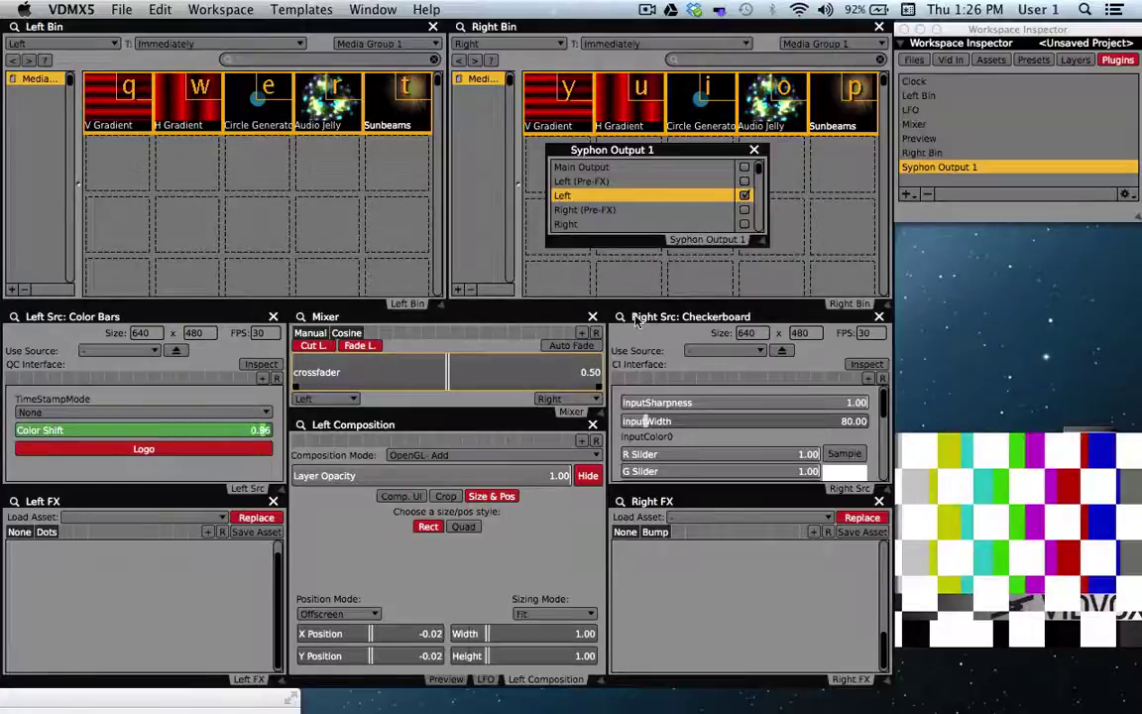
- Sweep the Mixer crossfader from 0.00 (color bars) to 1.00 (checkerboard)
{"action": "left_click_drag", "start_coordinate": [456, 359], "coordinate": [312, 375]}
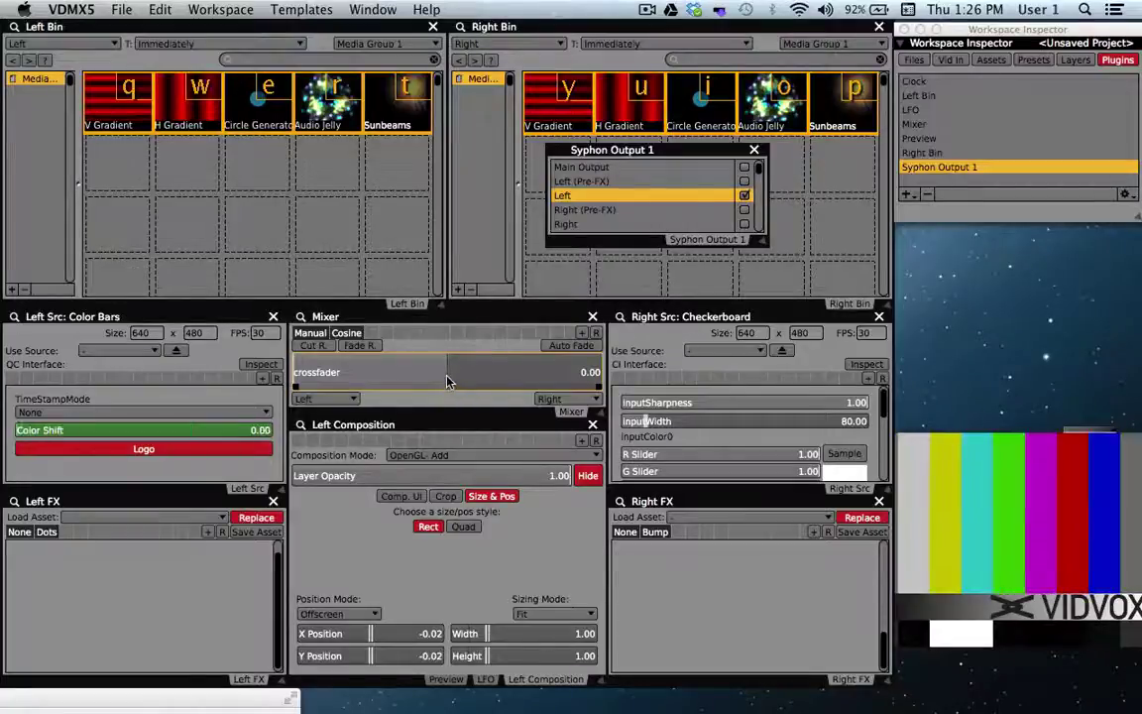
{"action": "left_click_drag", "start_coordinate": [531, 387], "coordinate": [607, 385]}
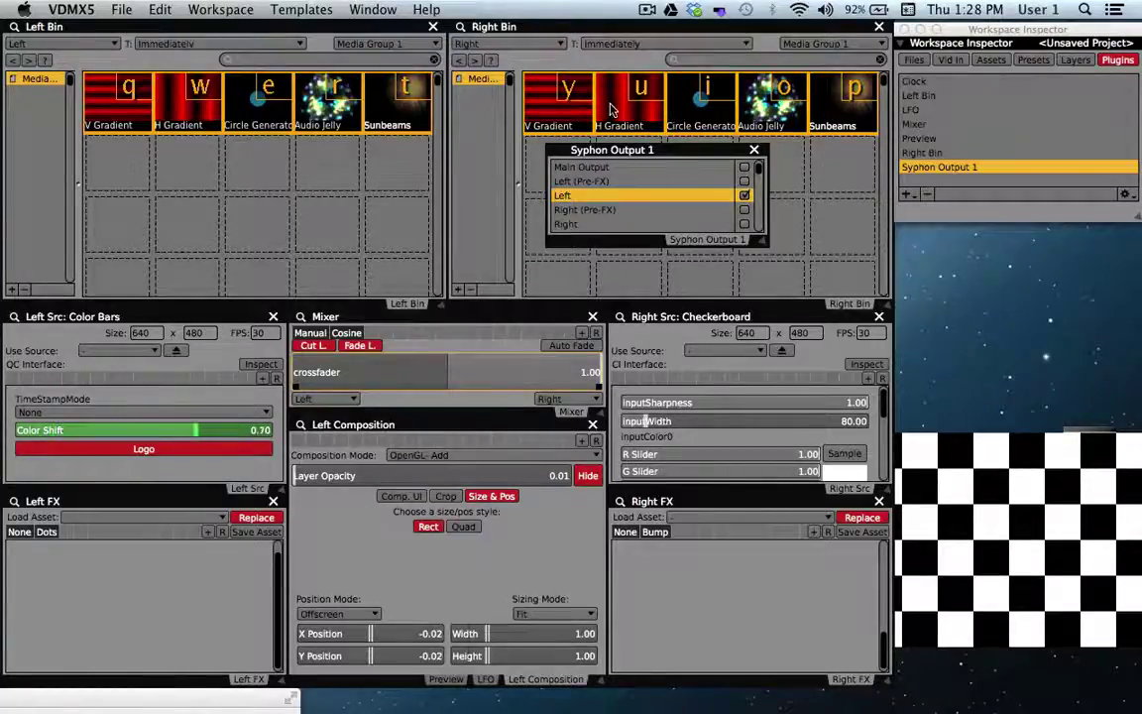
- Play the V Gradient clip, then set Right Src to the VuoCompositionLoader Syphon source
{"action": "left_click", "coordinate": [553, 109]}
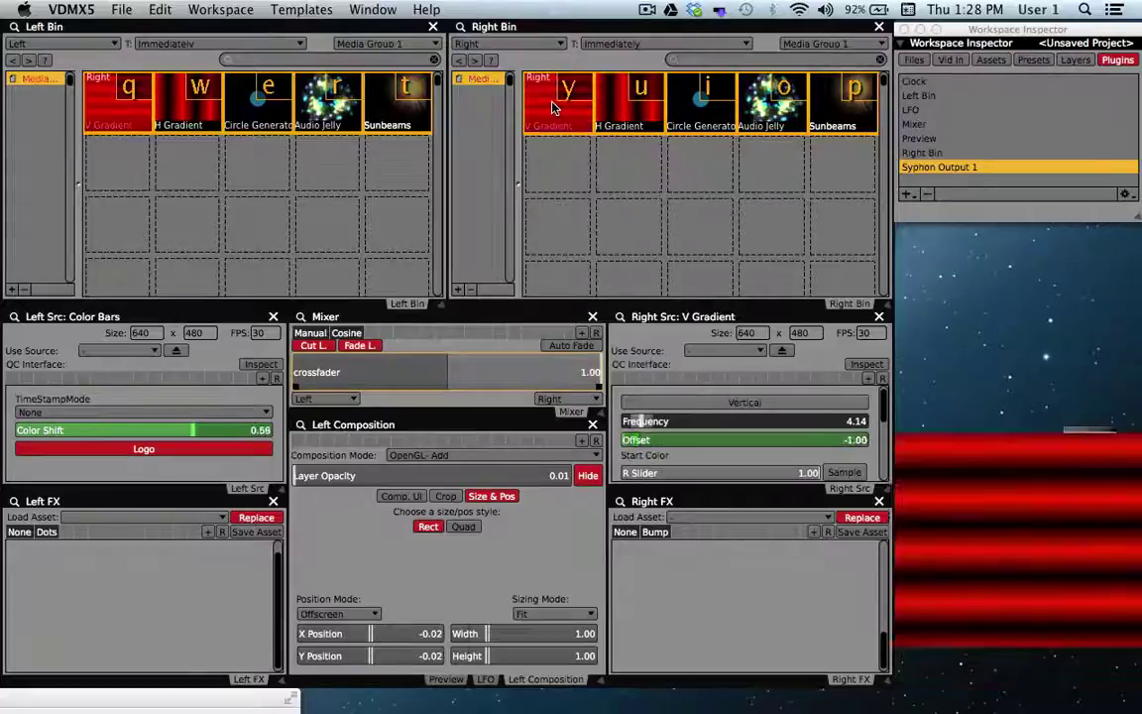
{"action": "left_click", "coordinate": [727, 351]}
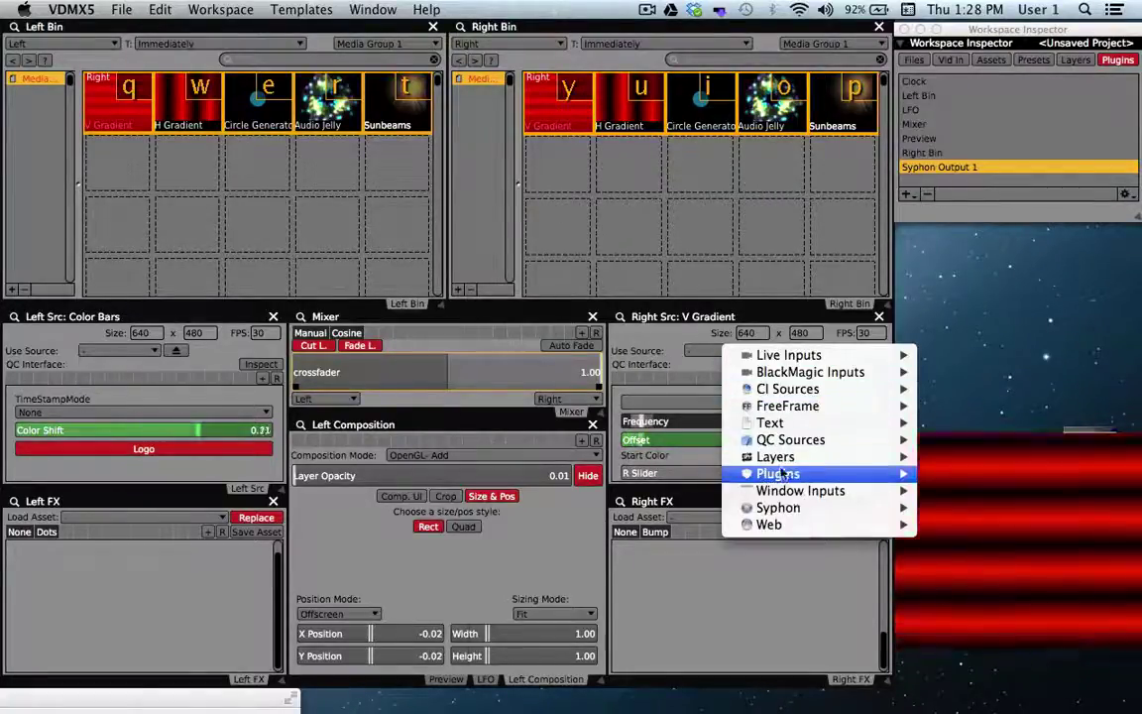
{"action": "mouse_move", "coordinate": [779, 508]}
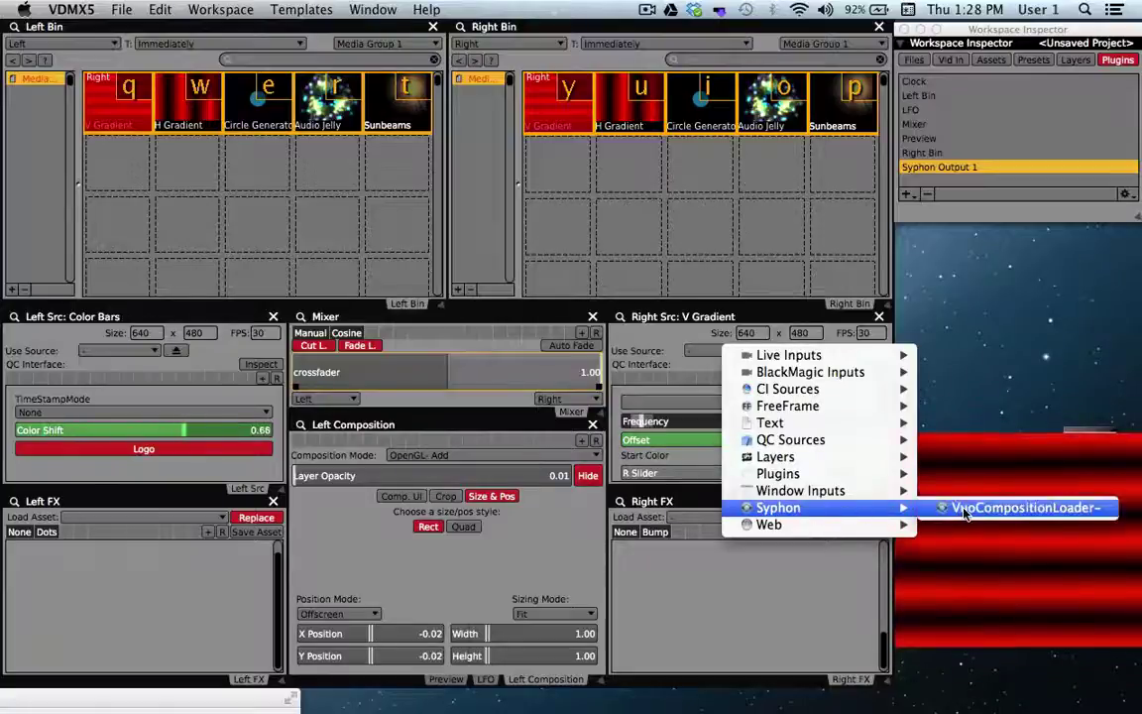
{"action": "left_click", "coordinate": [988, 510]}
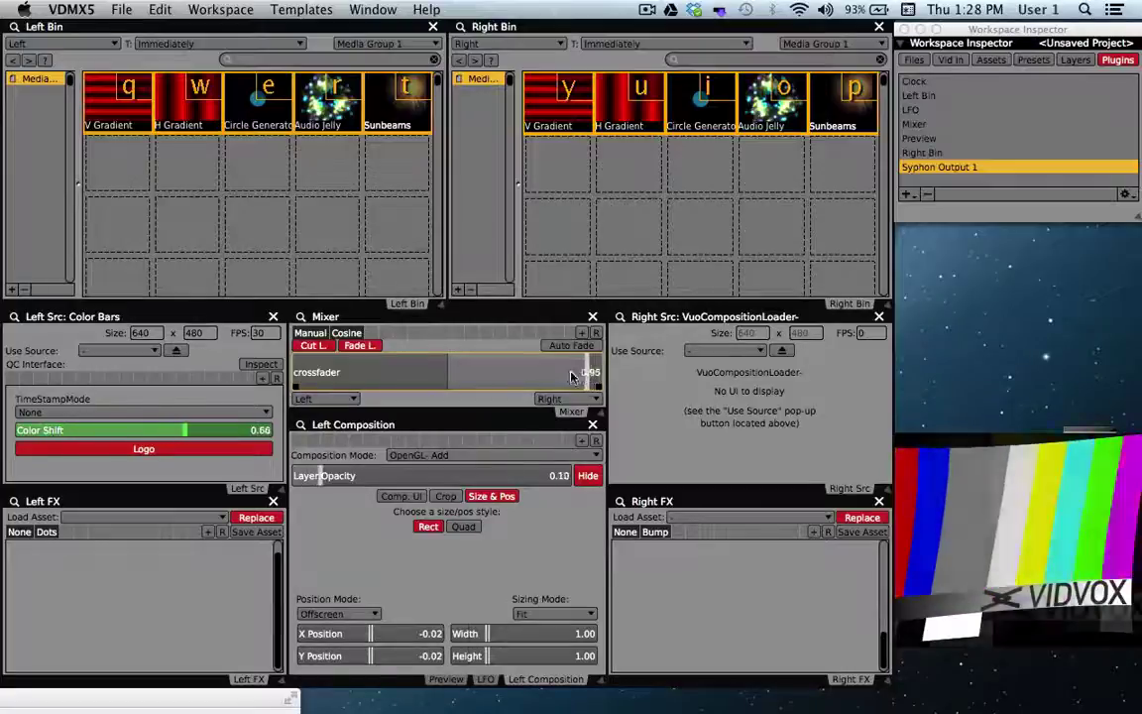
- Leave the crossfader at 1.00 and bring the Vuo Editor window forward
{"action": "mouse_move", "coordinate": [599, 373]}
{"action": "left_mouse_down"}
{"action": "mouse_move", "coordinate": [292, 379]}
{"action": "mouse_move", "coordinate": [607, 383]}
{"action": "left_mouse_up"}
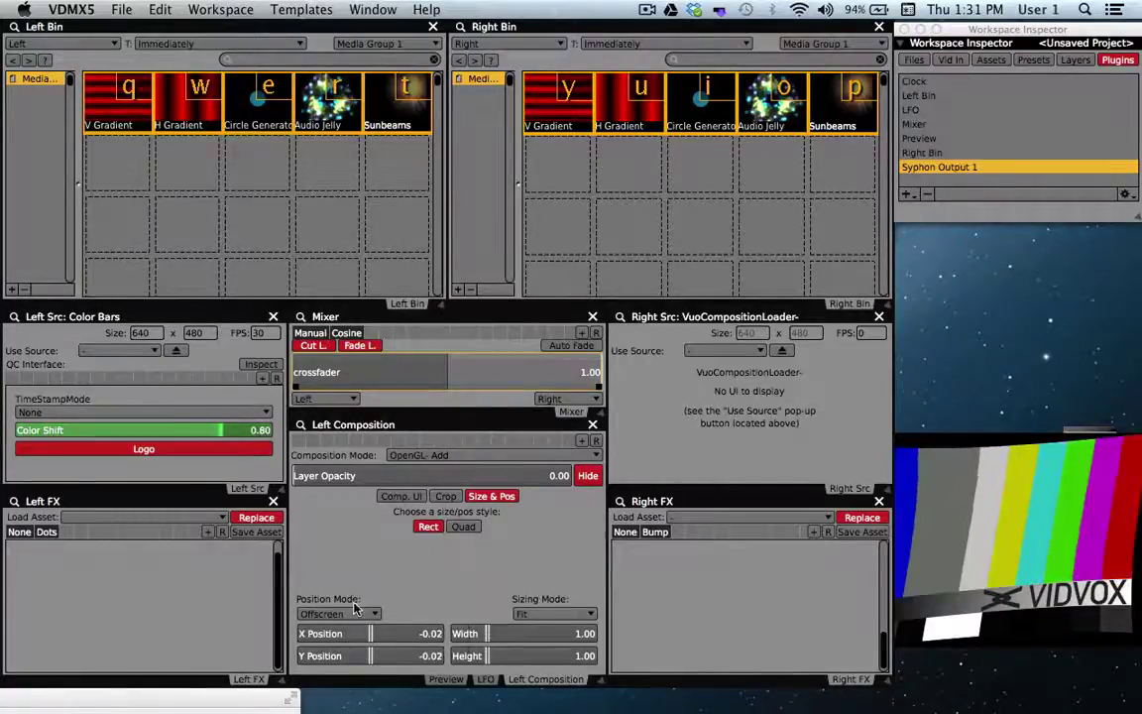
{"action": "left_click", "coordinate": [237, 701]}
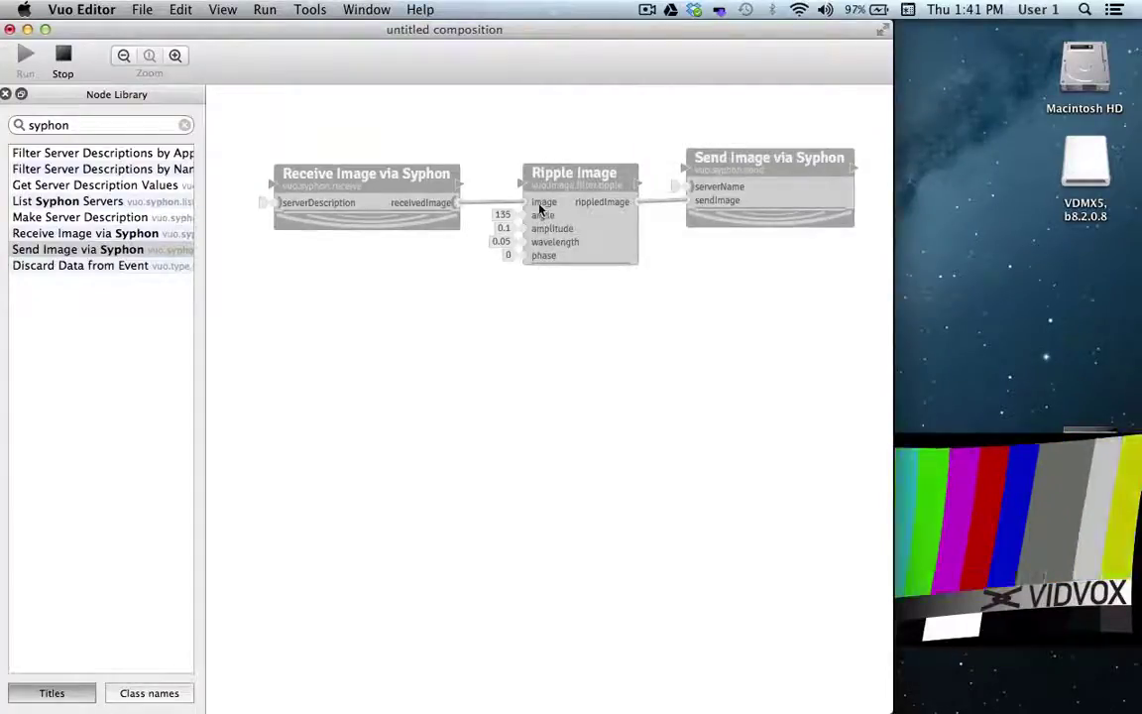
- Set the Ripple Image angle to 54 and amplitude to 0.56
{"action": "double_click", "coordinate": [506, 215]}
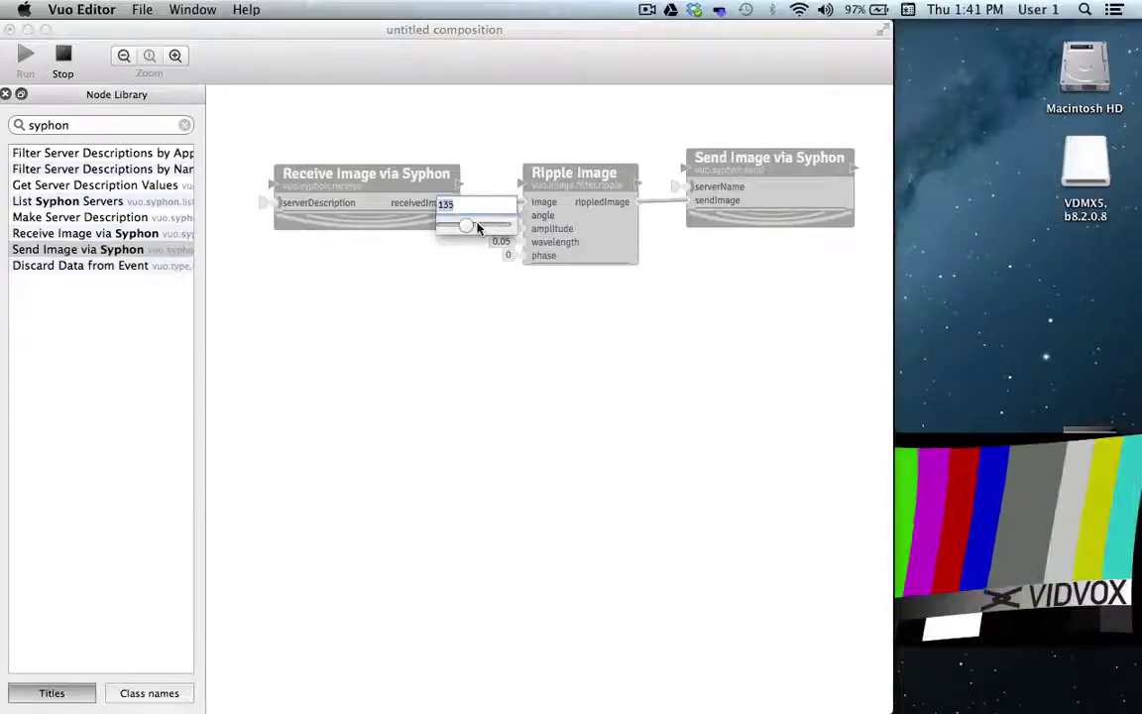
{"action": "left_click_drag", "start_coordinate": [469, 230], "coordinate": [455, 229]}
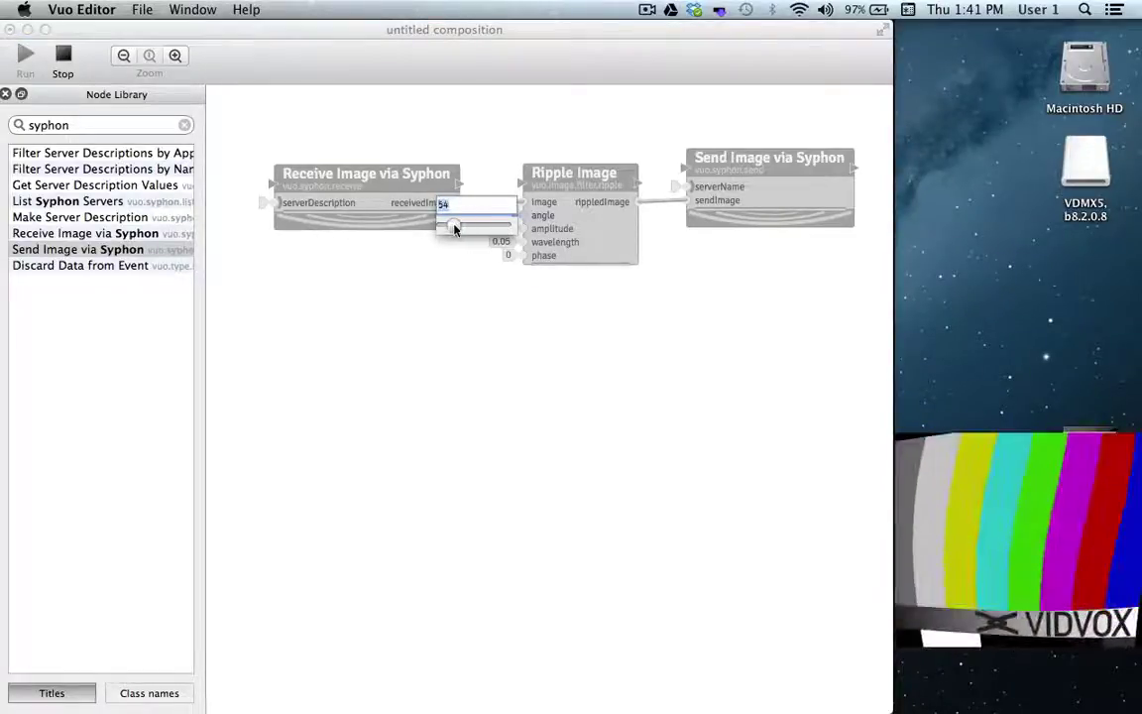
{"action": "left_click", "coordinate": [579, 229]}
{"action": "double_click", "coordinate": [507, 229]}
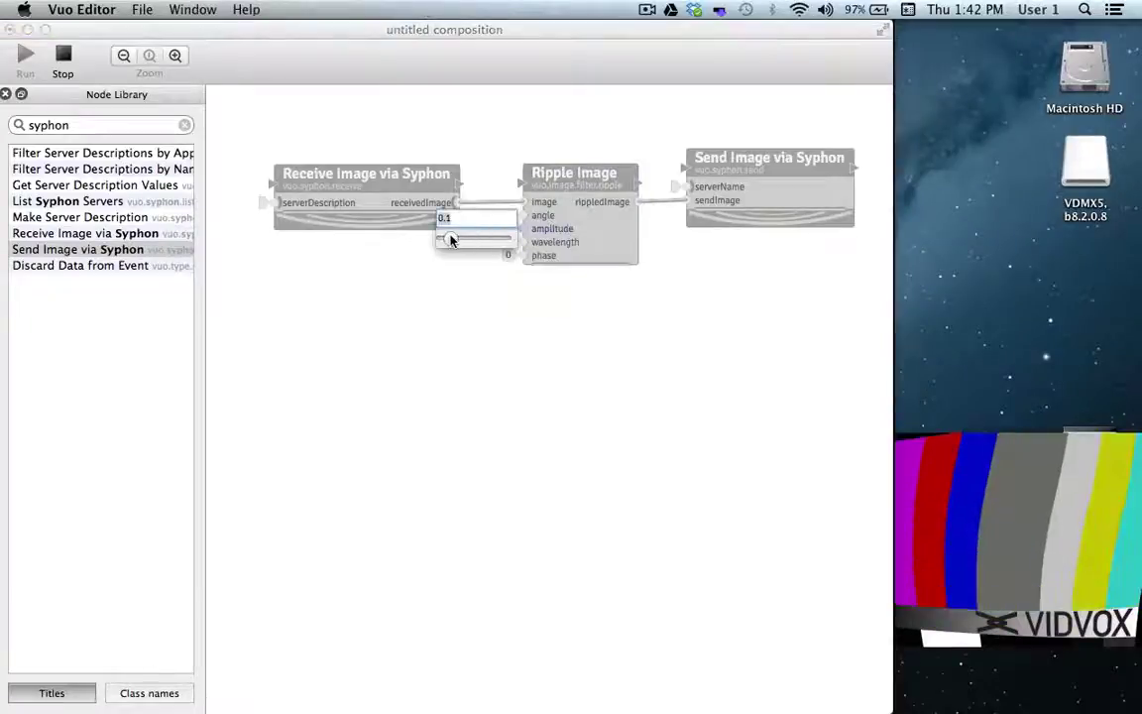
{"action": "left_click_drag", "start_coordinate": [451, 240], "coordinate": [492, 240]}
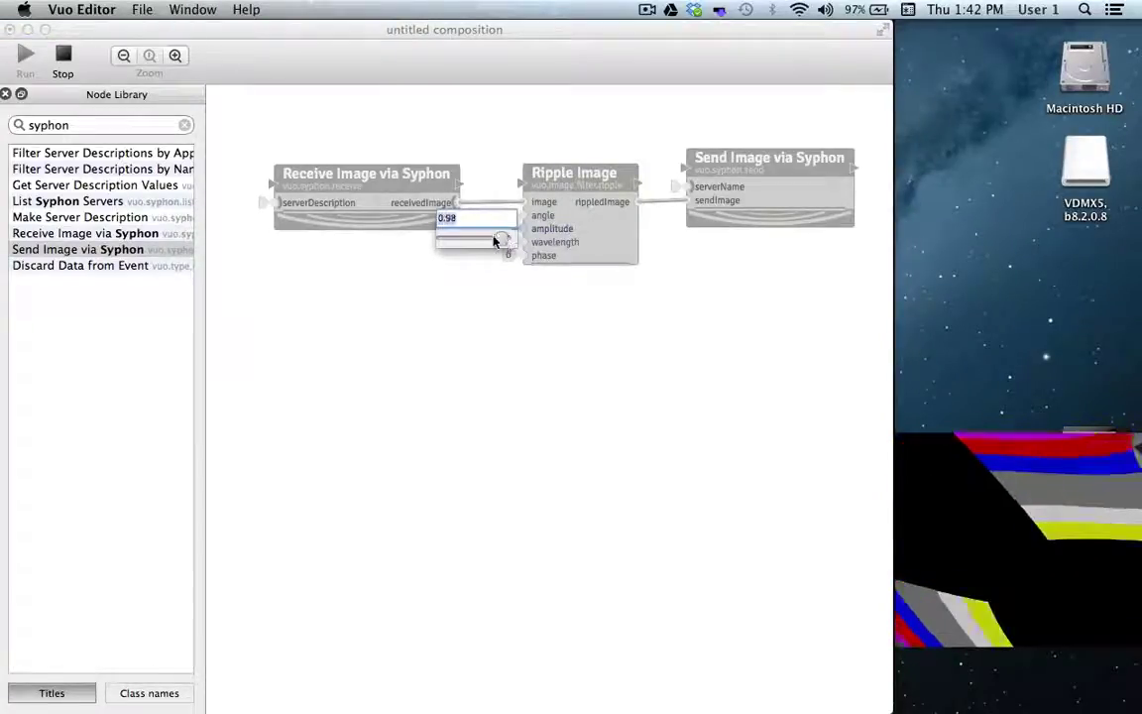
{"action": "left_click", "coordinate": [605, 244]}
{"action": "left_click", "coordinate": [541, 243]}
- Set the Ripple Image wavelength to 0.038502 and phase to 0.95
{"action": "double_click", "coordinate": [502, 242]}
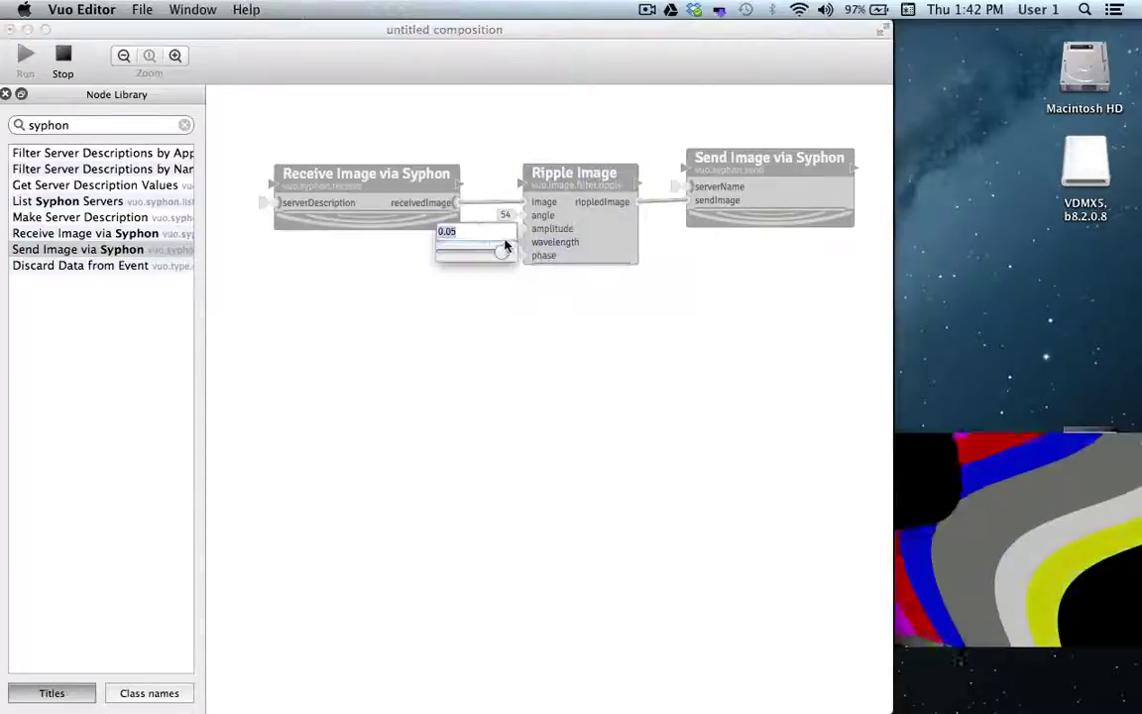
{"action": "mouse_move", "coordinate": [487, 255]}
{"action": "left_mouse_down"}
{"action": "mouse_move", "coordinate": [466, 256]}
{"action": "mouse_move", "coordinate": [488, 256]}
{"action": "left_mouse_up"}
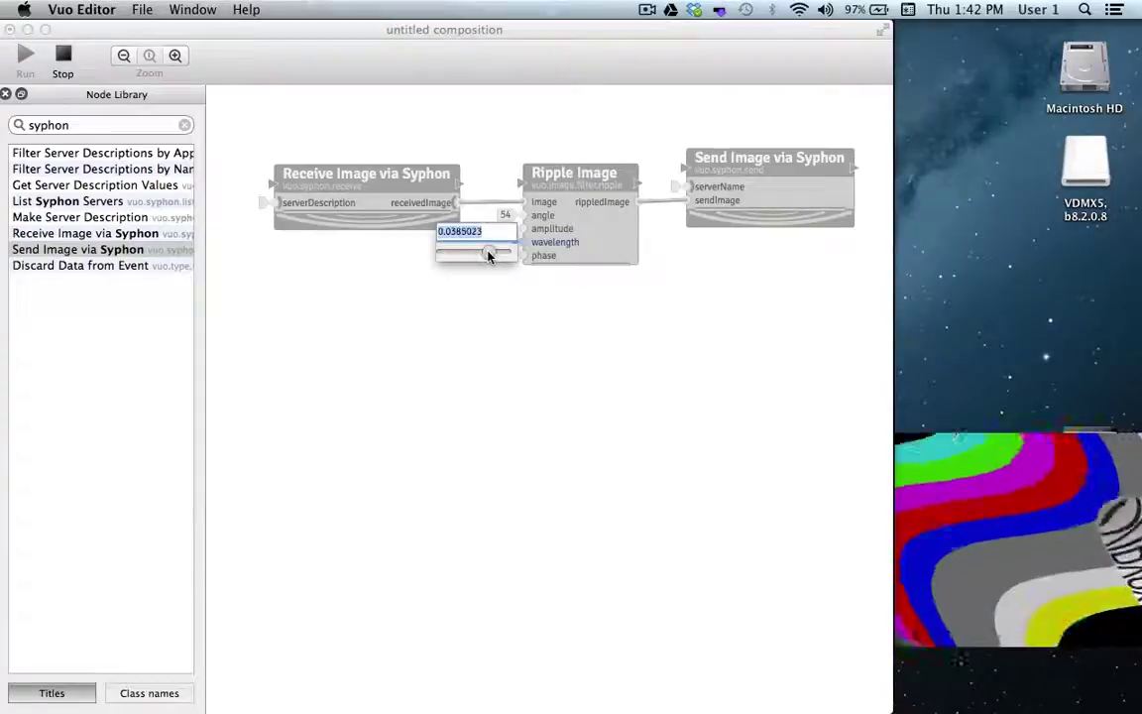
{"action": "left_click", "coordinate": [526, 281]}
{"action": "left_click", "coordinate": [510, 258]}
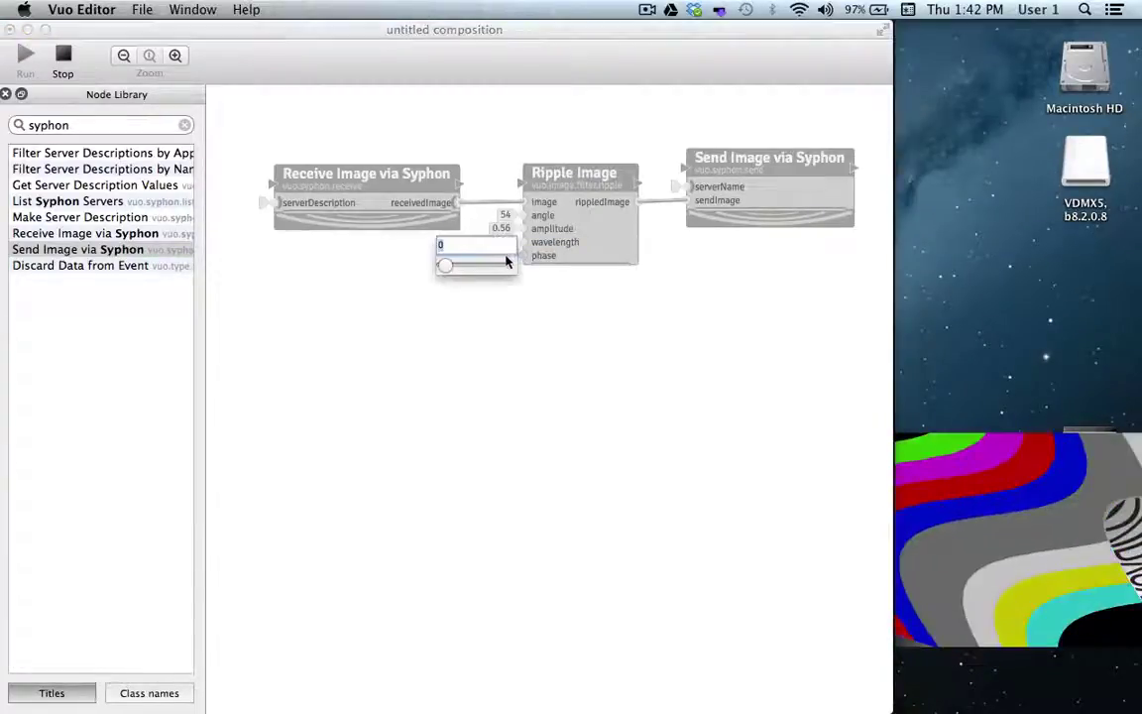
{"action": "left_click_drag", "start_coordinate": [451, 268], "coordinate": [500, 266]}
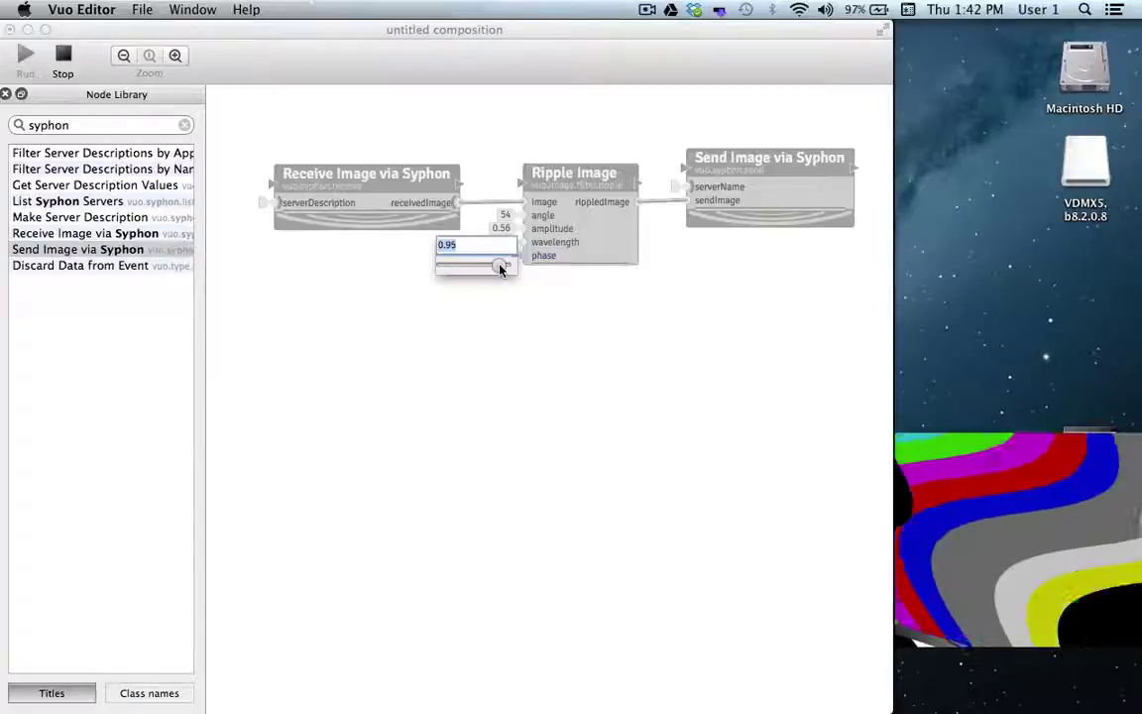
{"action": "left_click", "coordinate": [501, 300]}
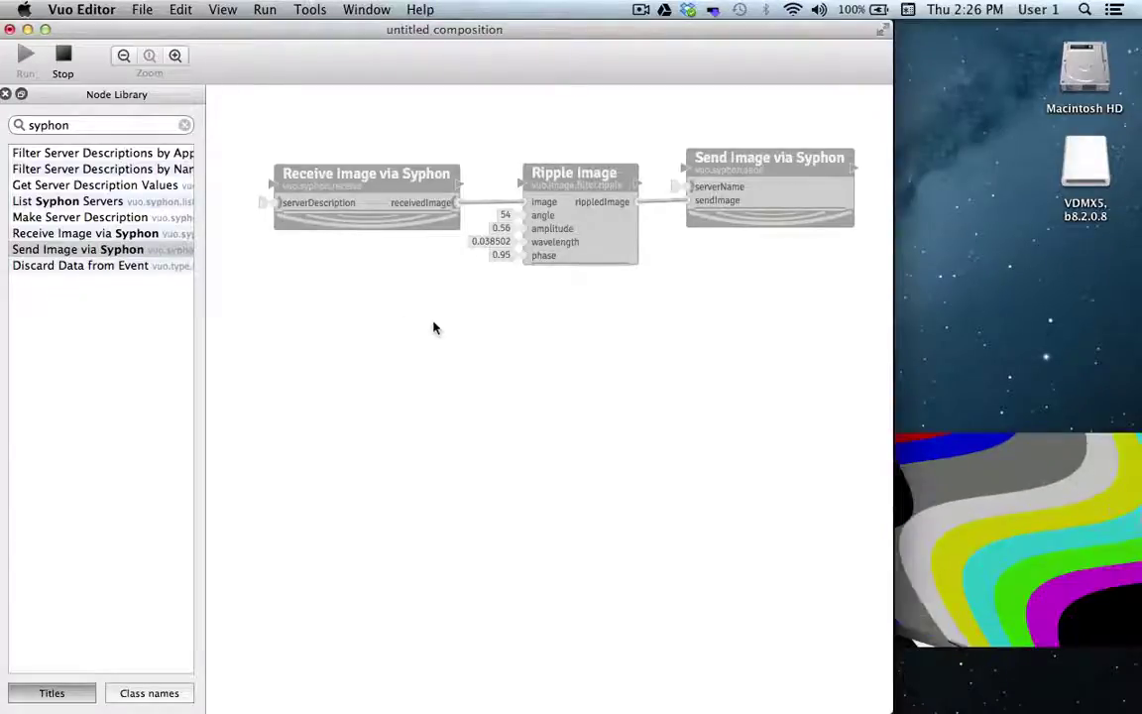
- Find 'count' in the Node Library and place a Count node below the ripple chain
{"action": "left_click", "coordinate": [184, 126]}
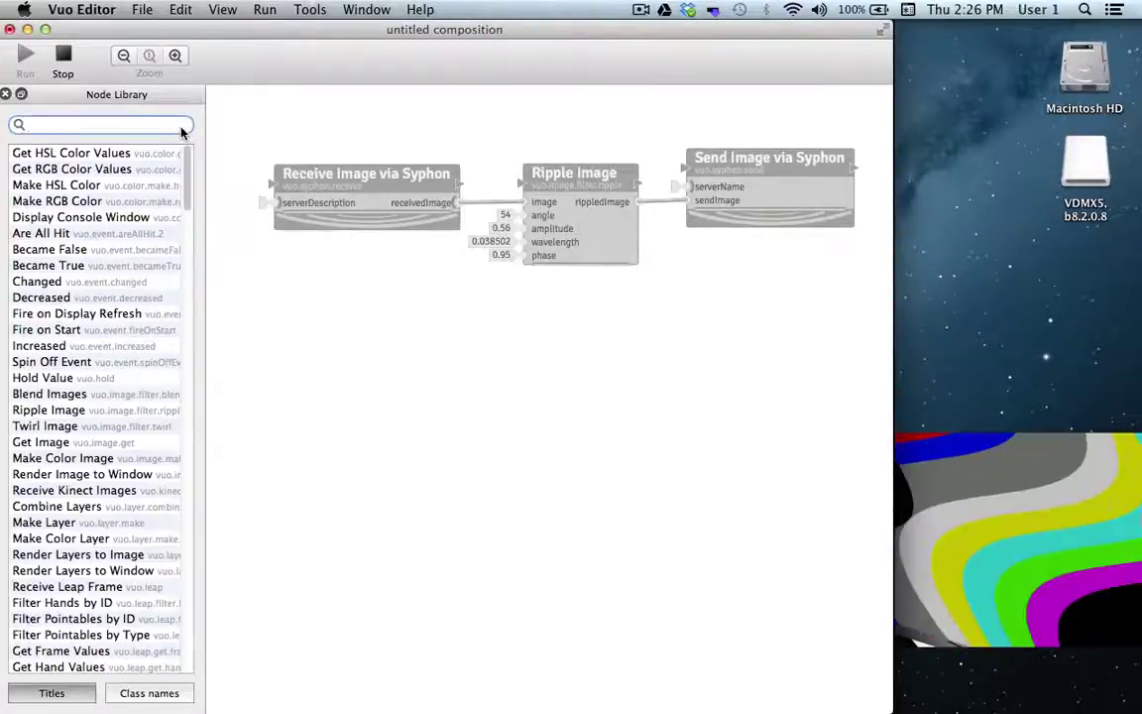
{"action": "type", "text": "count"}
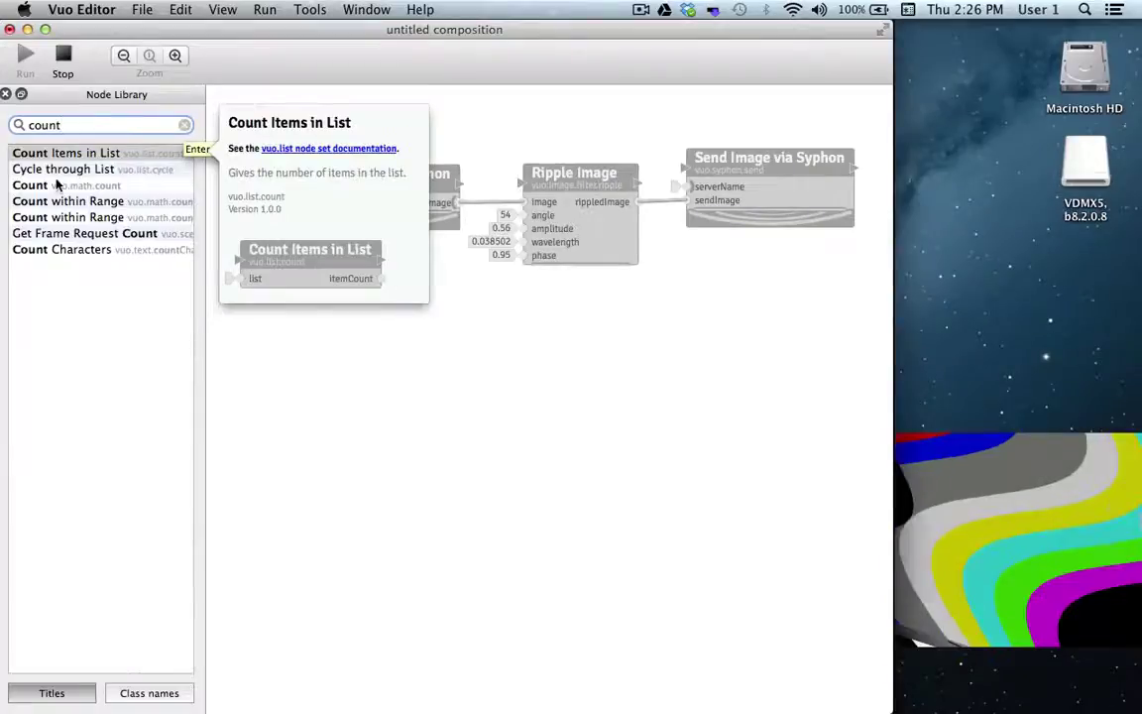
{"action": "left_click_drag", "start_coordinate": [57, 185], "coordinate": [214, 293]}
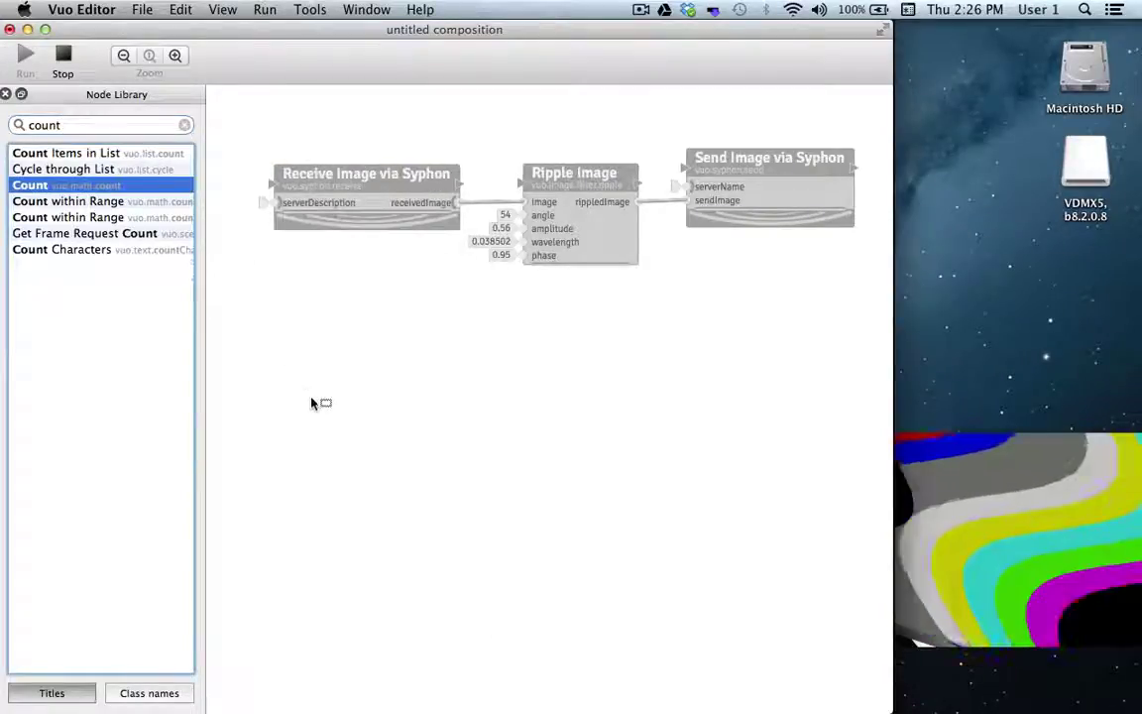
{"action": "left_click_drag", "start_coordinate": [312, 403], "coordinate": [312, 402]}
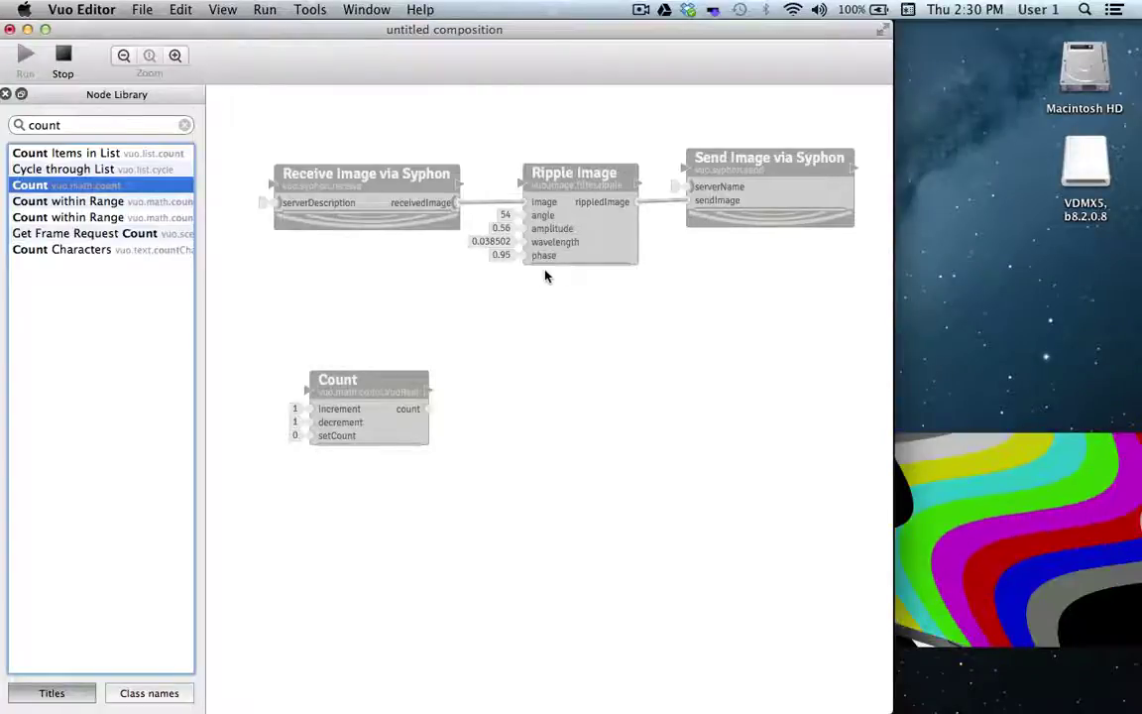
- Set the ripple phase to 1 and Count increment to 0.01, then wire count into phase
{"action": "left_click", "coordinate": [502, 255]}
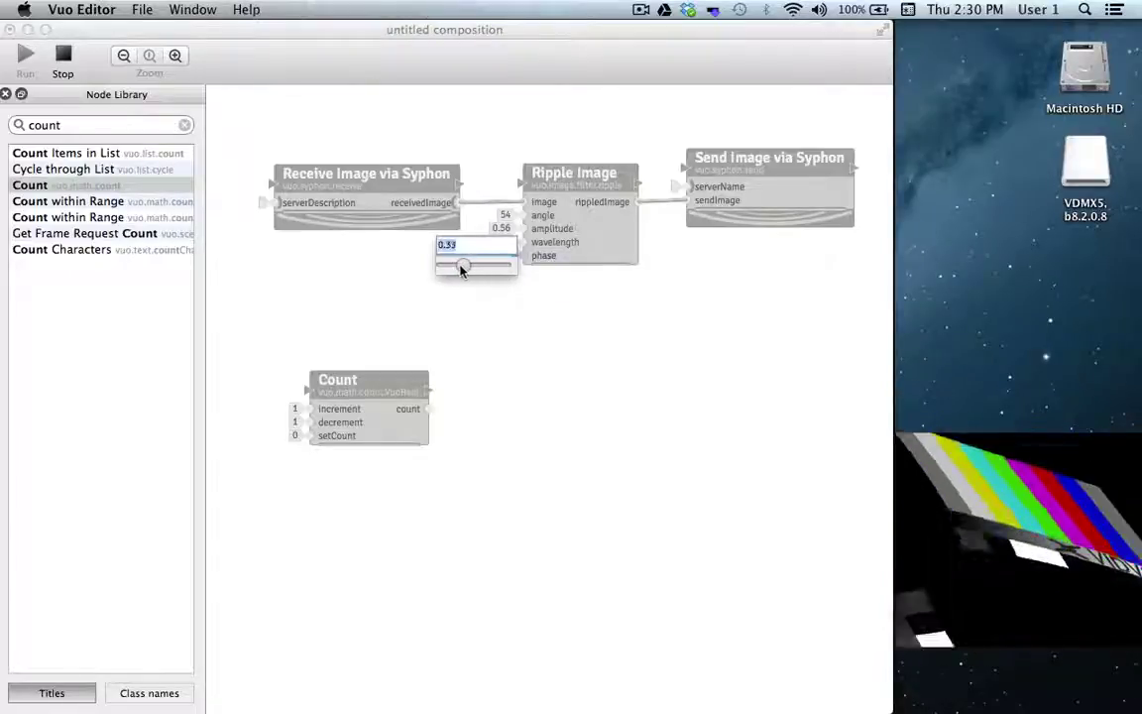
{"action": "left_click_drag", "start_coordinate": [447, 270], "coordinate": [436, 270]}
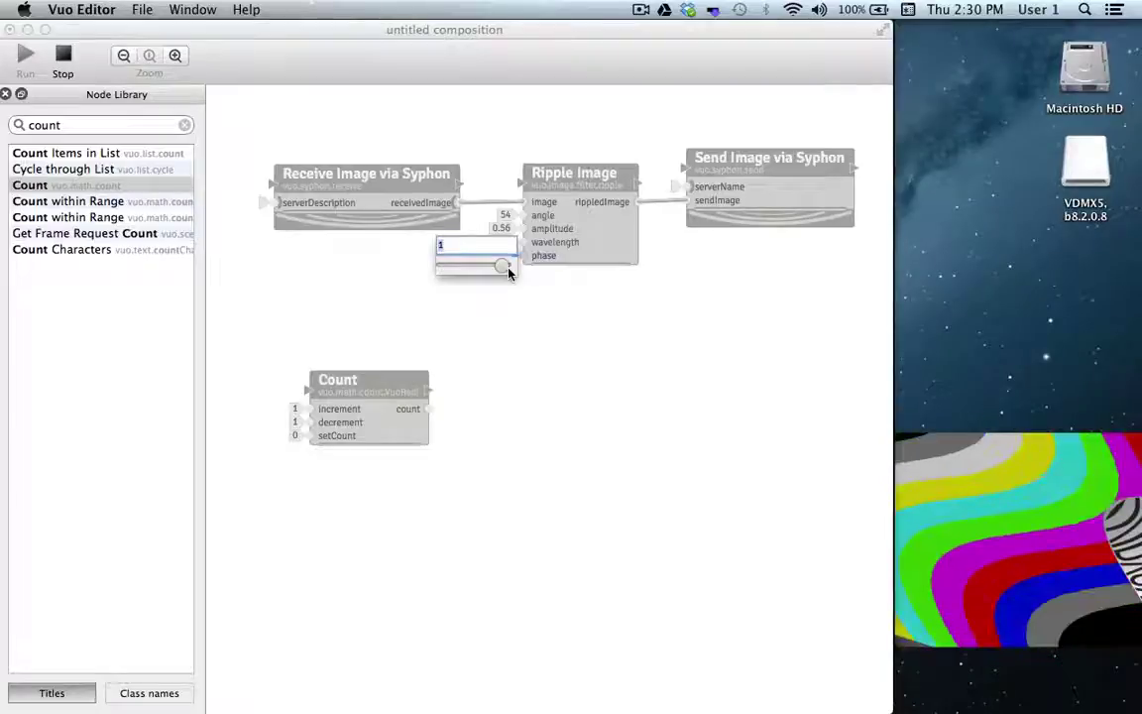
{"action": "left_click", "coordinate": [502, 295]}
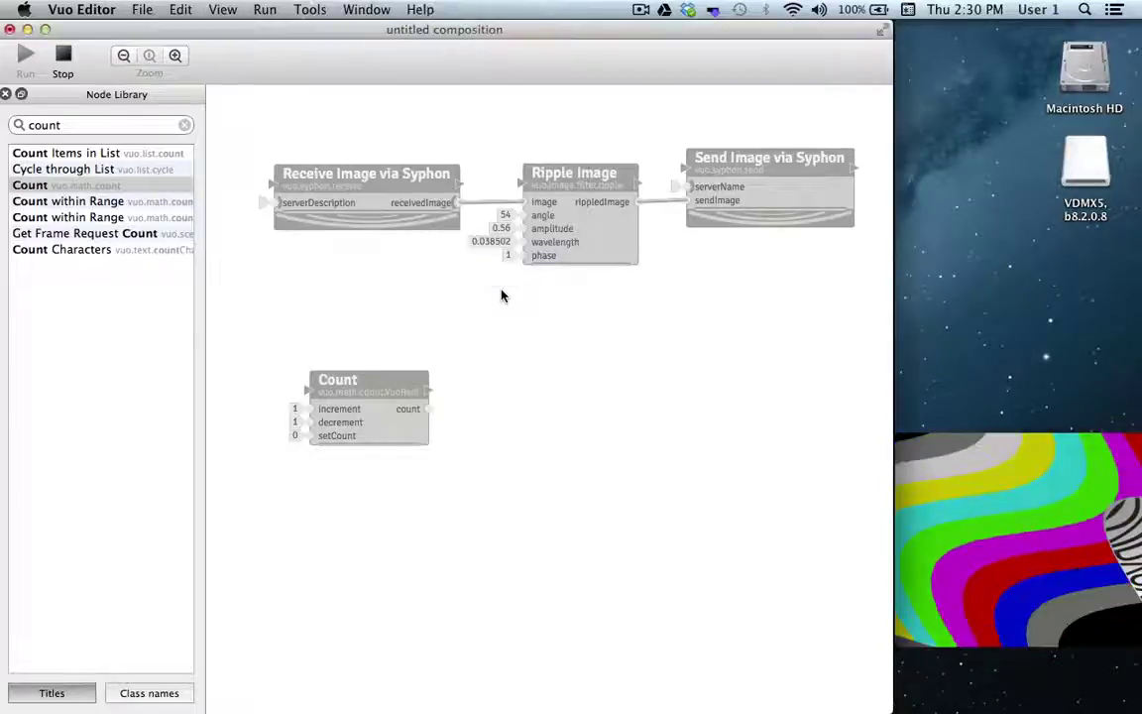
{"action": "left_click", "coordinate": [295, 413]}
{"action": "type", "text": ".01"}
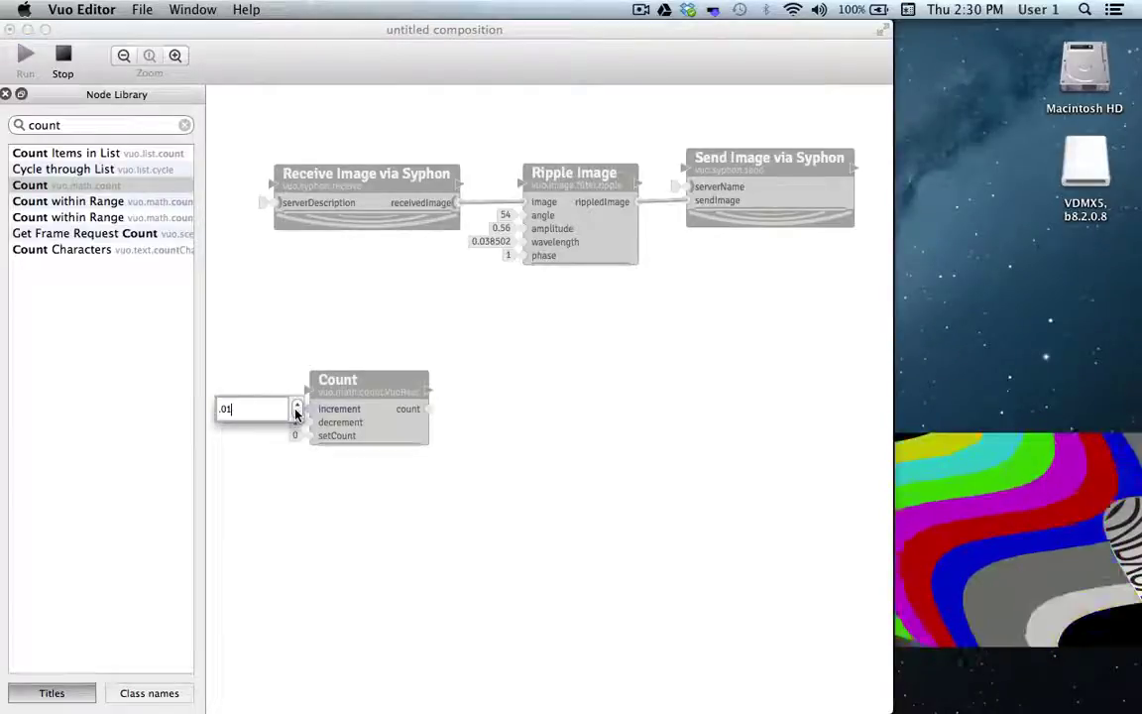
{"action": "type", "text": "0.01"}
{"action": "key", "text": "Return"}
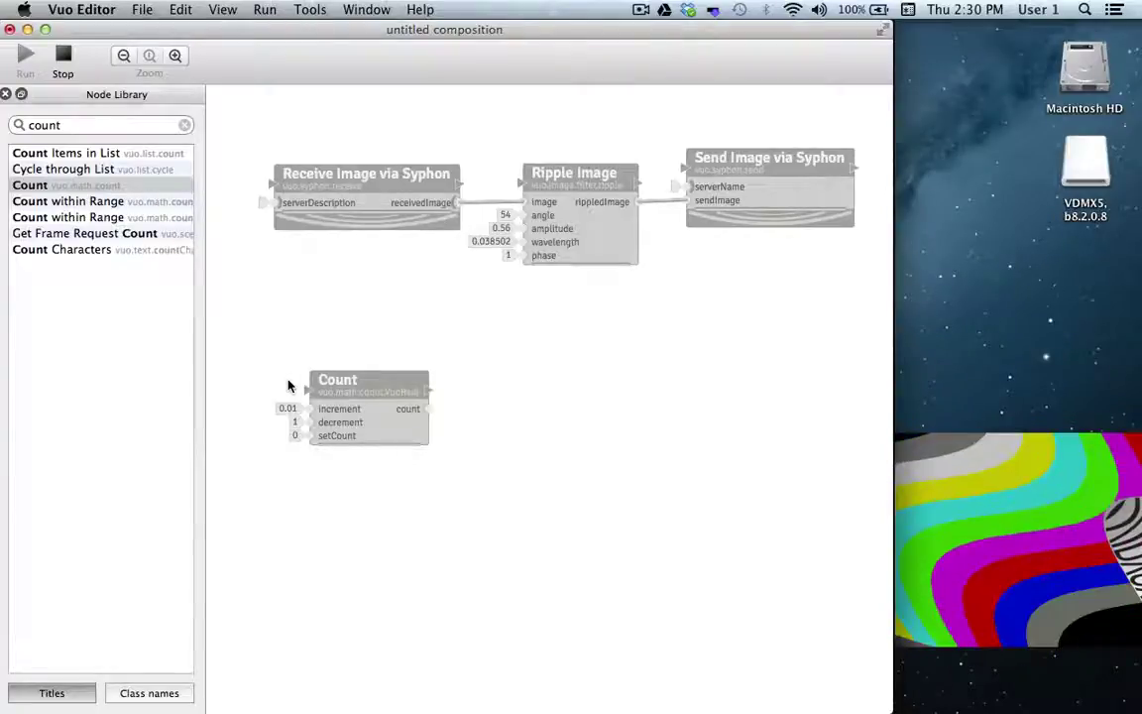
{"action": "left_click_drag", "start_coordinate": [433, 413], "coordinate": [527, 260]}
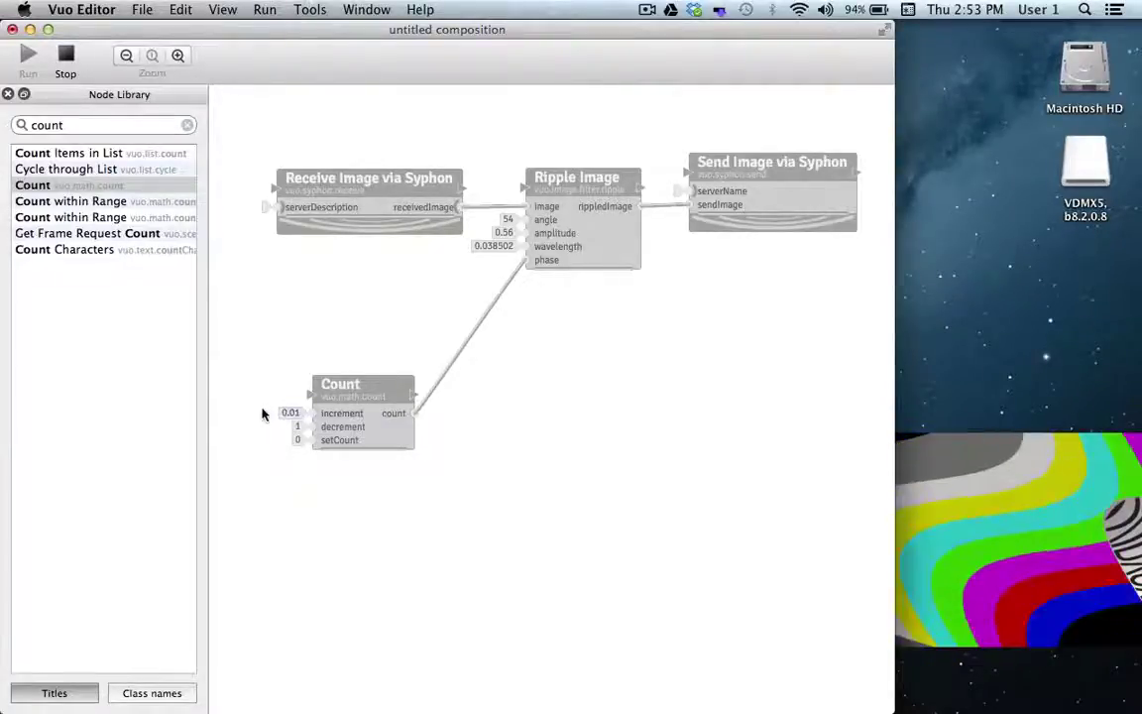
- Begin a new search in the Node Library
{"action": "left_click", "coordinate": [187, 126]}
- Route Syphon's received image through a Discard Data from Event node into Count's increment
{"action": "type", "text": "d"}
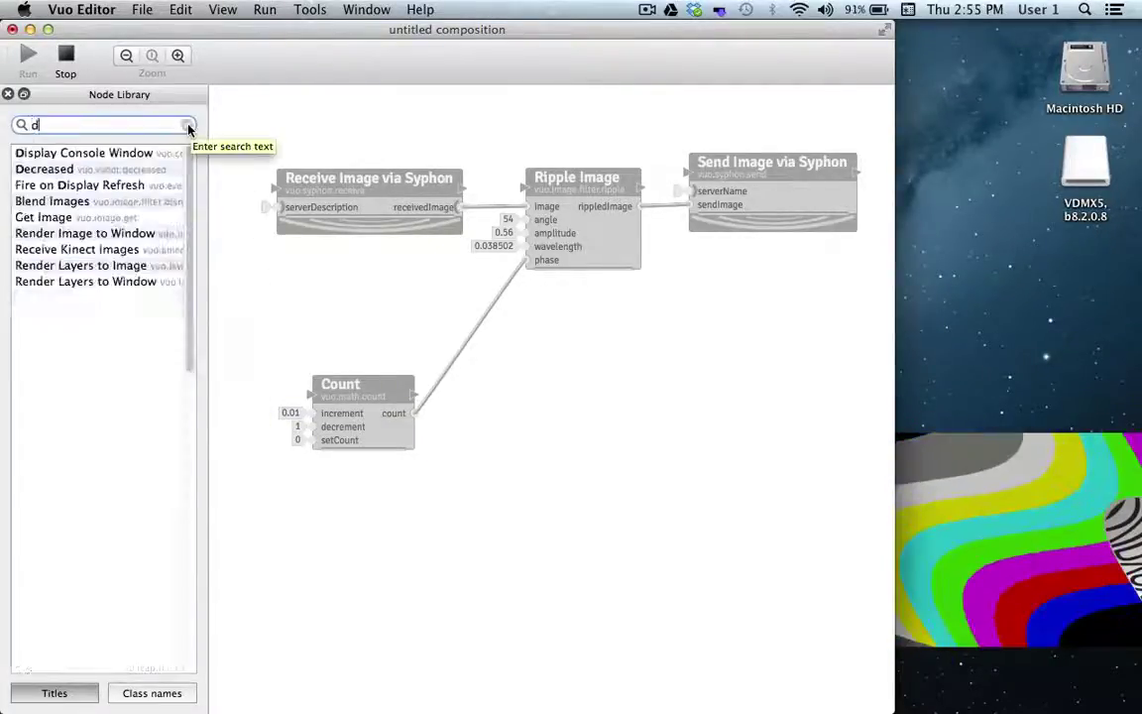
{"action": "type", "text": "iscard"}
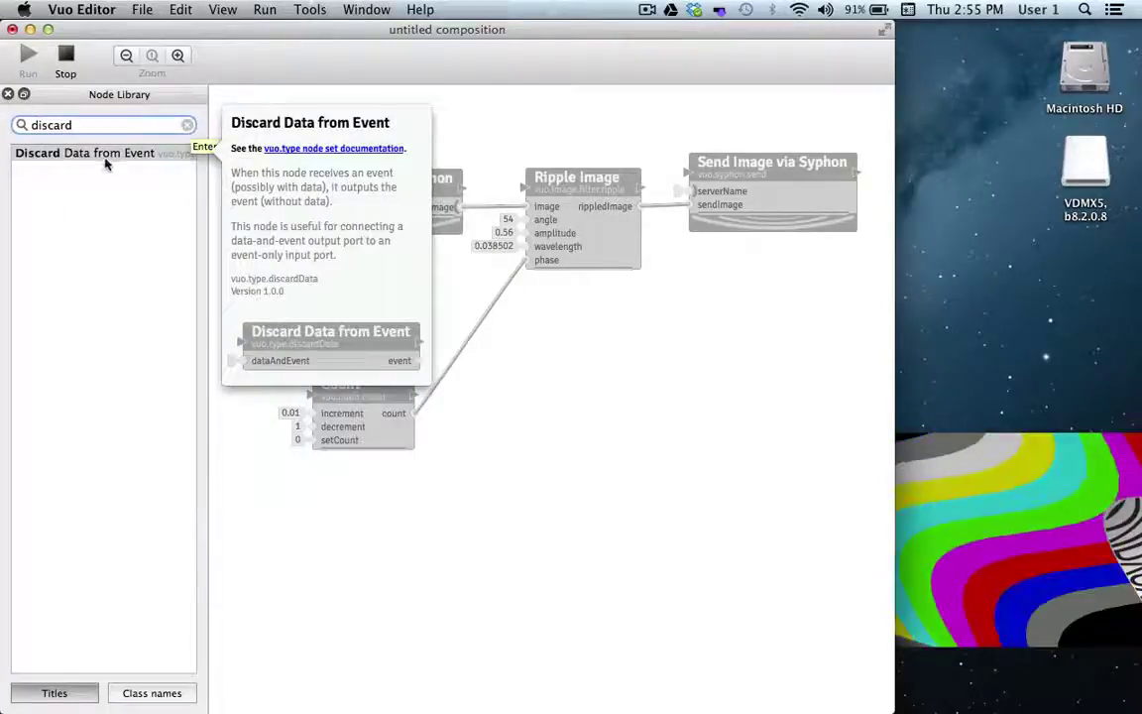
{"action": "left_click_drag", "start_coordinate": [106, 165], "coordinate": [296, 303]}
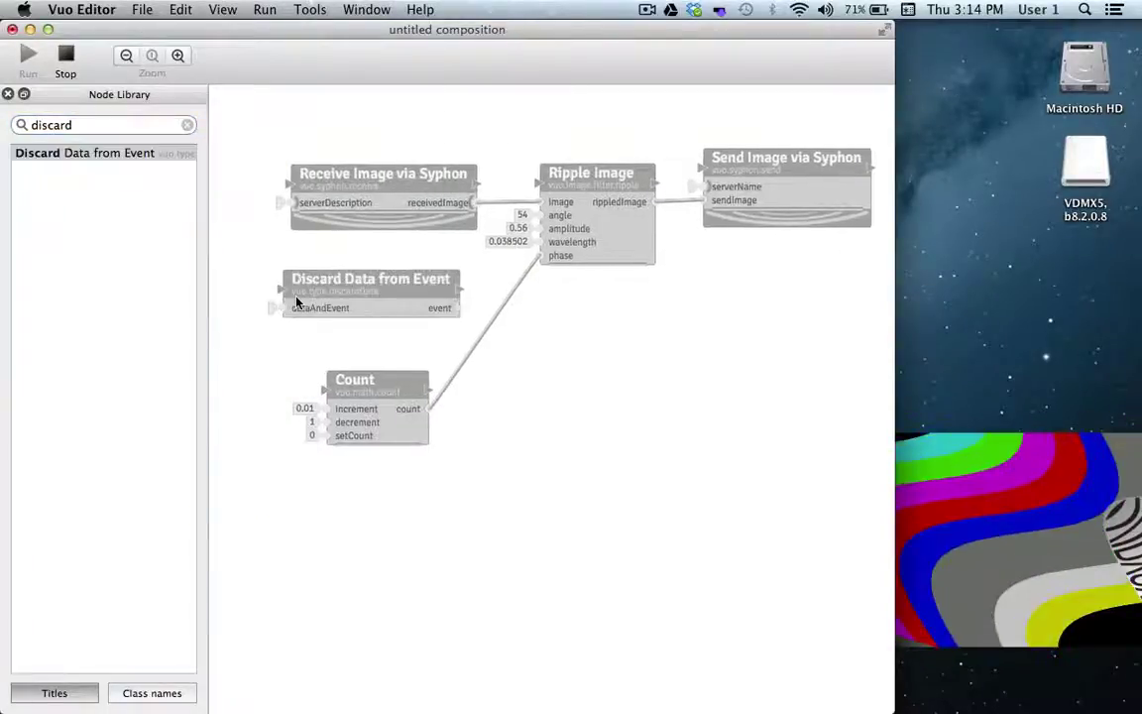
{"action": "left_click_drag", "start_coordinate": [482, 208], "coordinate": [265, 306]}
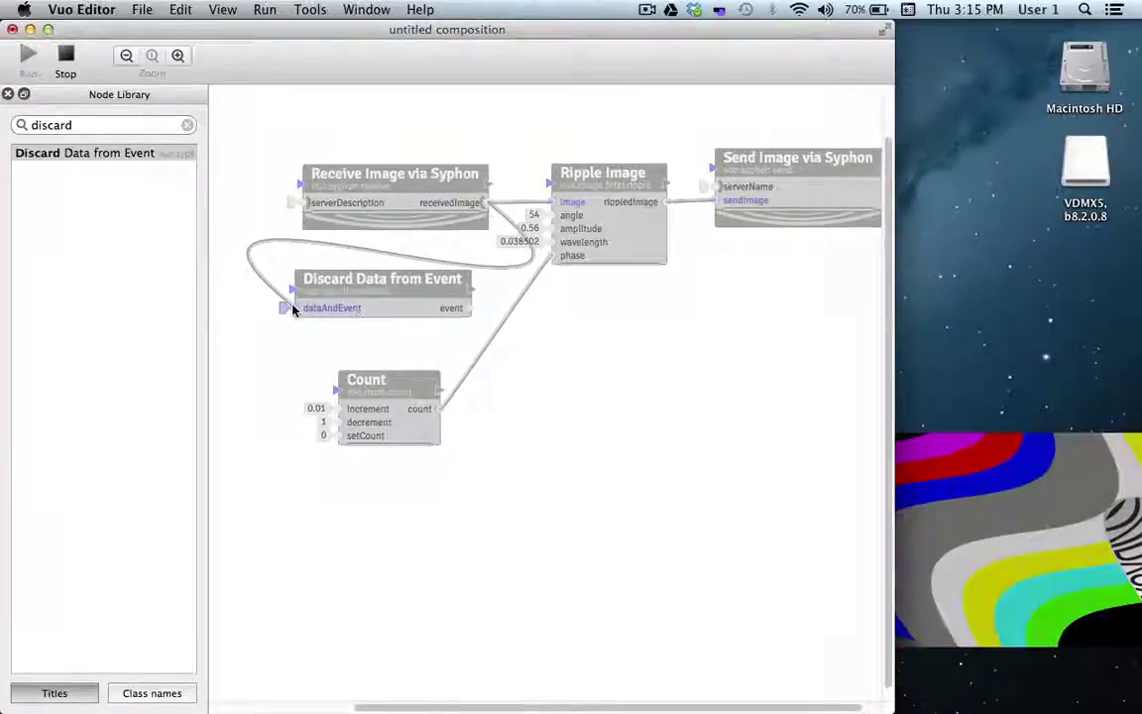
{"action": "left_click_drag", "start_coordinate": [265, 305], "coordinate": [288, 308]}
{"action": "left_click_drag", "start_coordinate": [445, 313], "coordinate": [451, 323]}
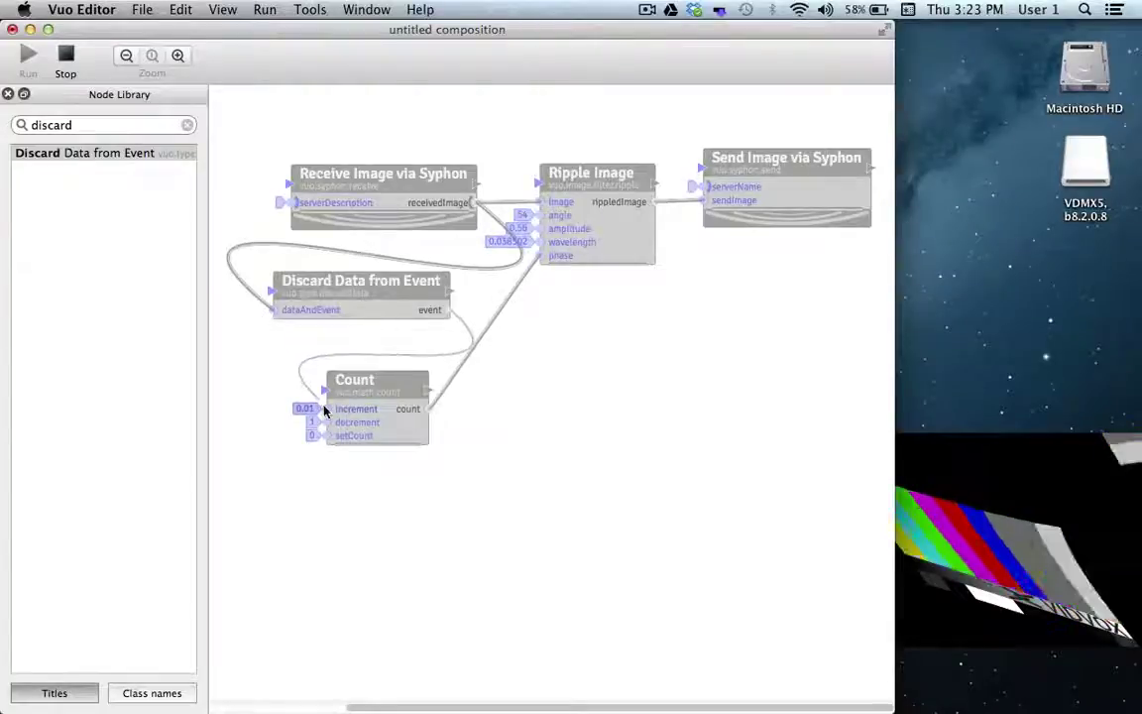
{"action": "left_click_drag", "start_coordinate": [335, 333], "coordinate": [323, 410]}
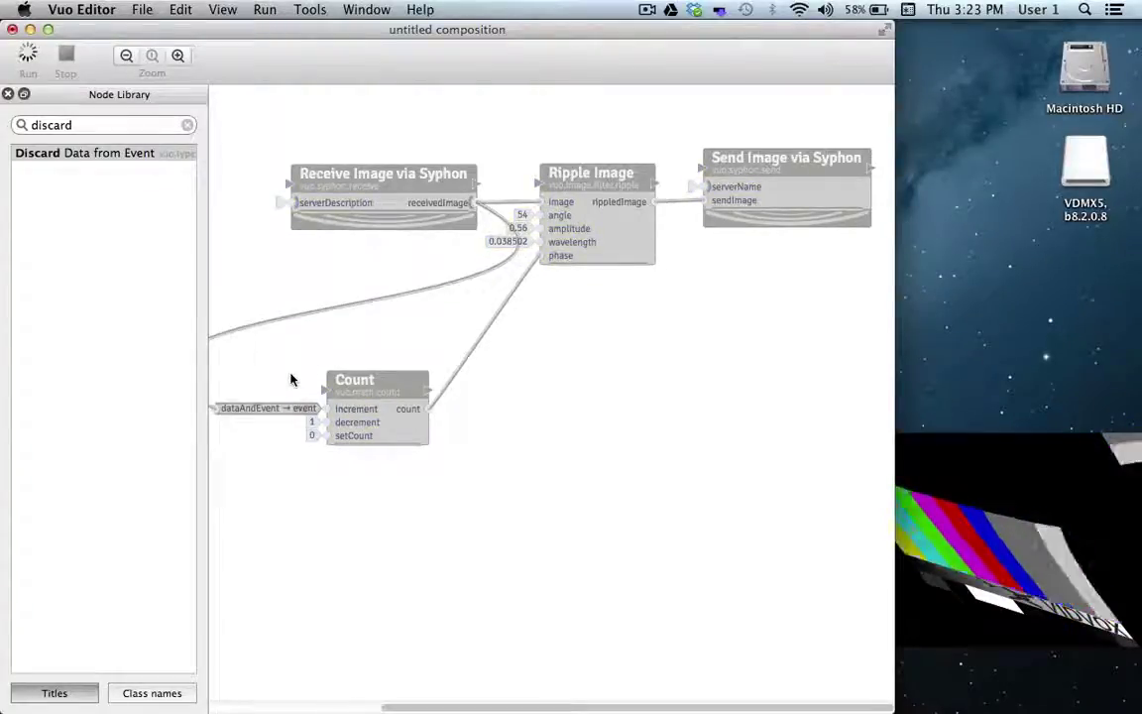